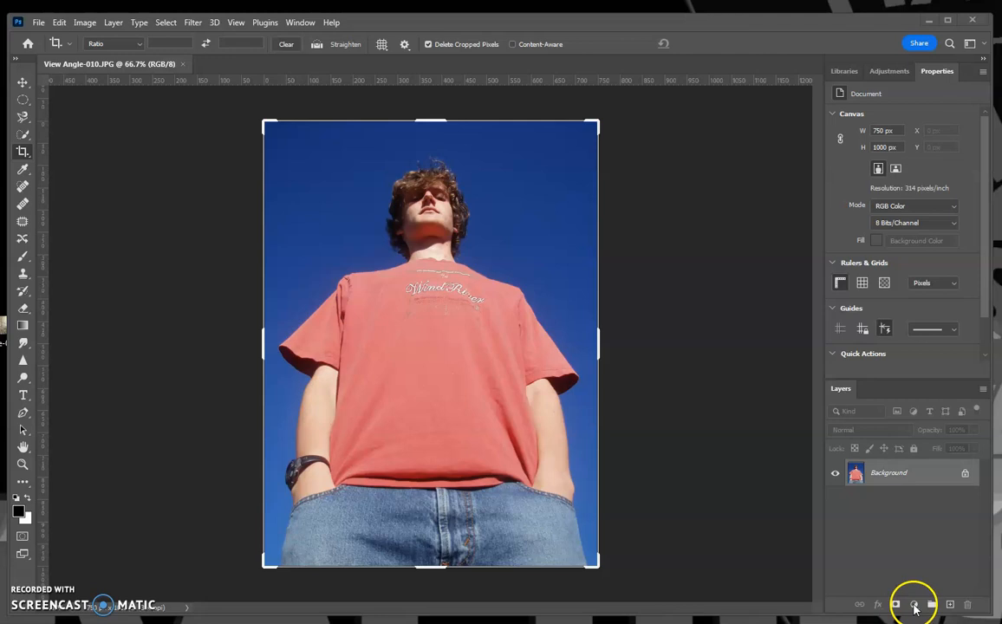
Step: Add a Brightness/Contrast adjustment layer above the photo with brightness 29 and contrast -28
left_click(914, 606)
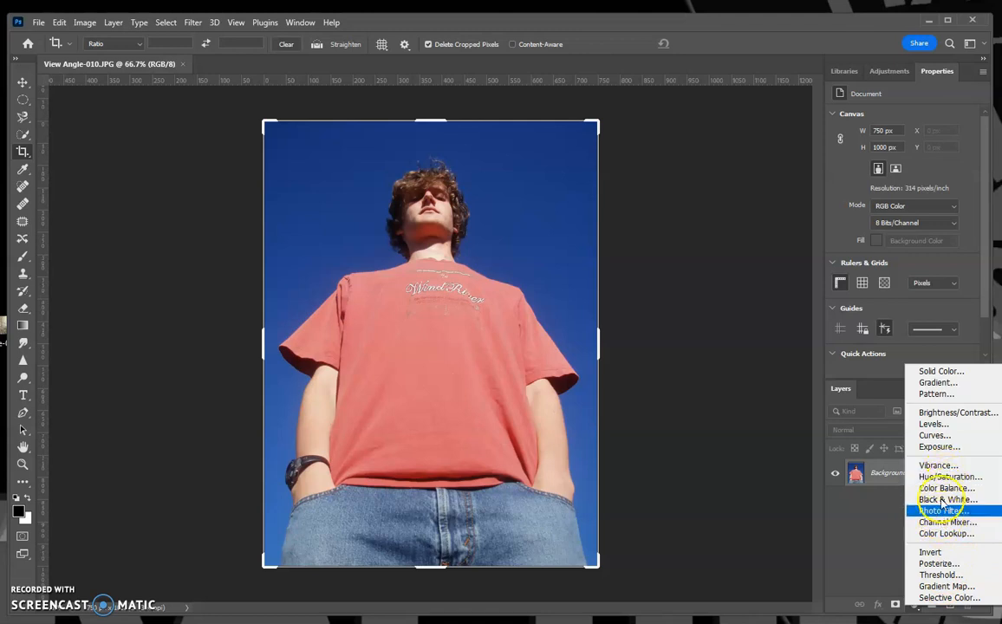
left_click(934, 416)
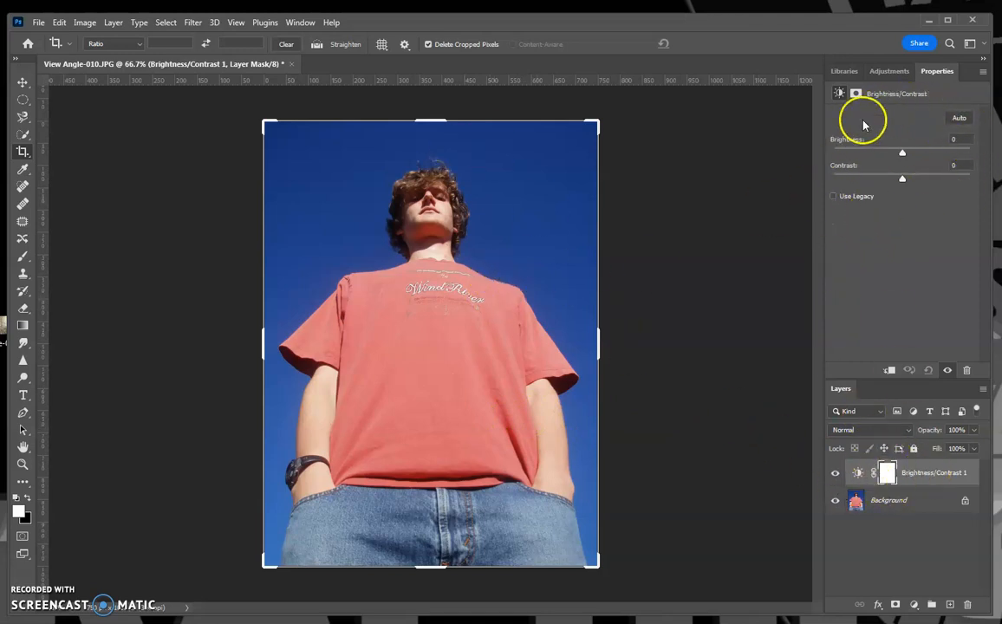
left_click_drag(907, 154, 926, 153)
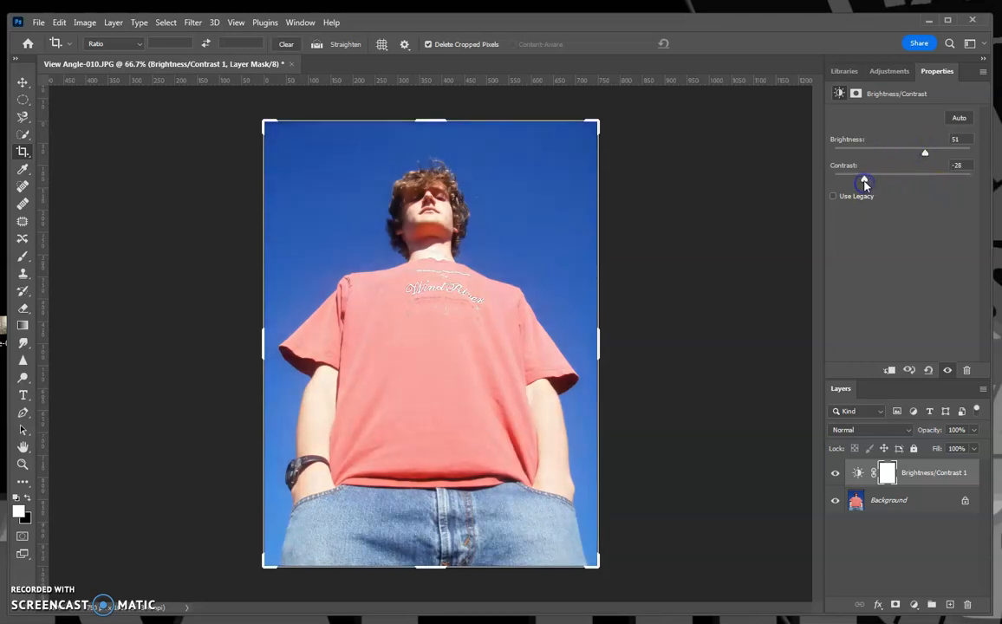
left_click_drag(926, 152, 914, 153)
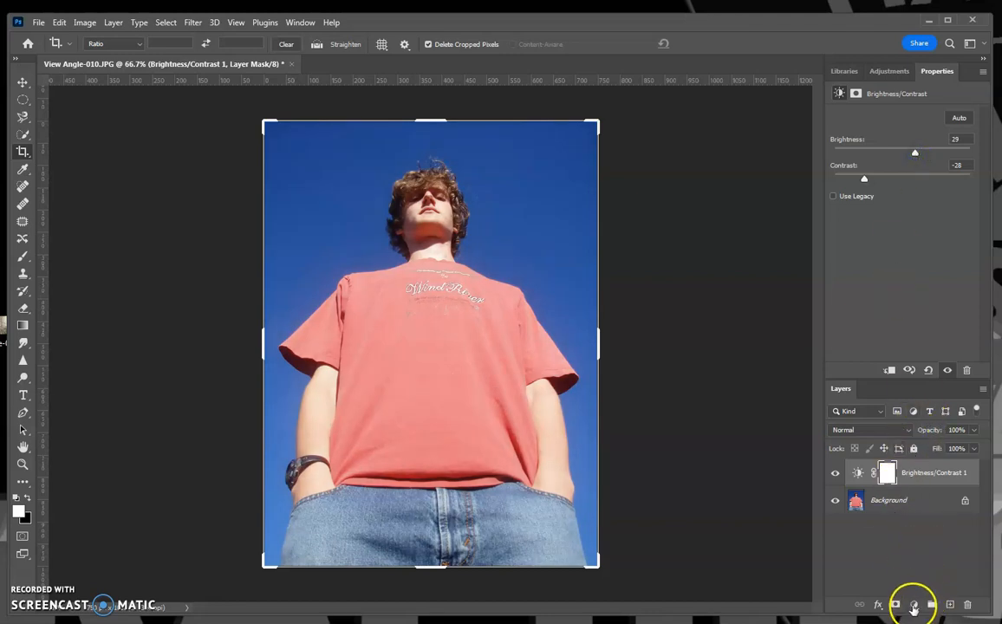
Step: Add a Color Balance adjustment layer with the midtones shifted to +87 green and -63 toward yellow
left_click(912, 610)
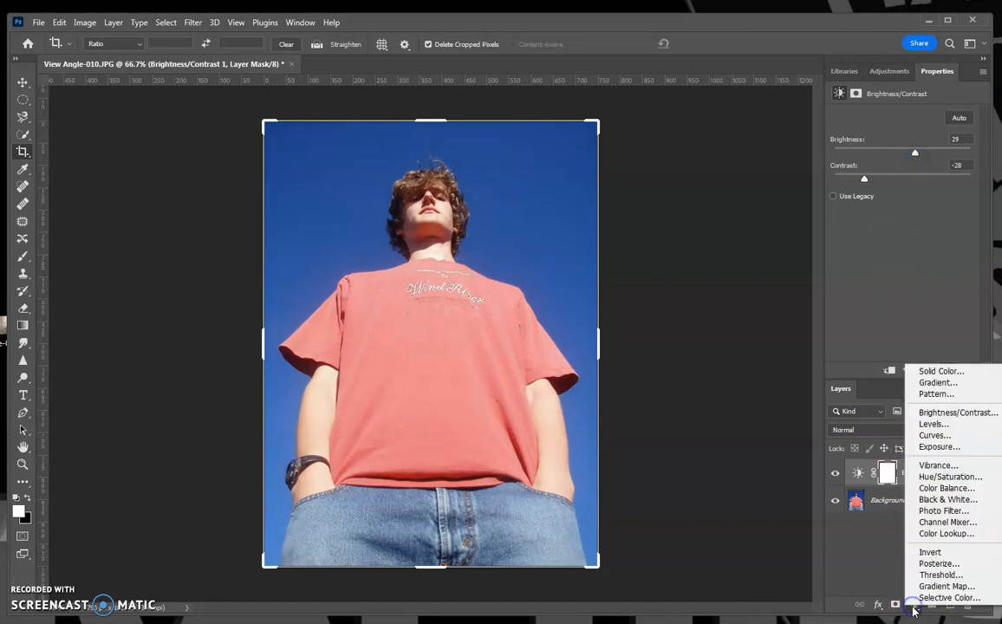
left_click(936, 488)
left_click_drag(884, 166, 854, 191)
left_click_drag(887, 501, 886, 520)
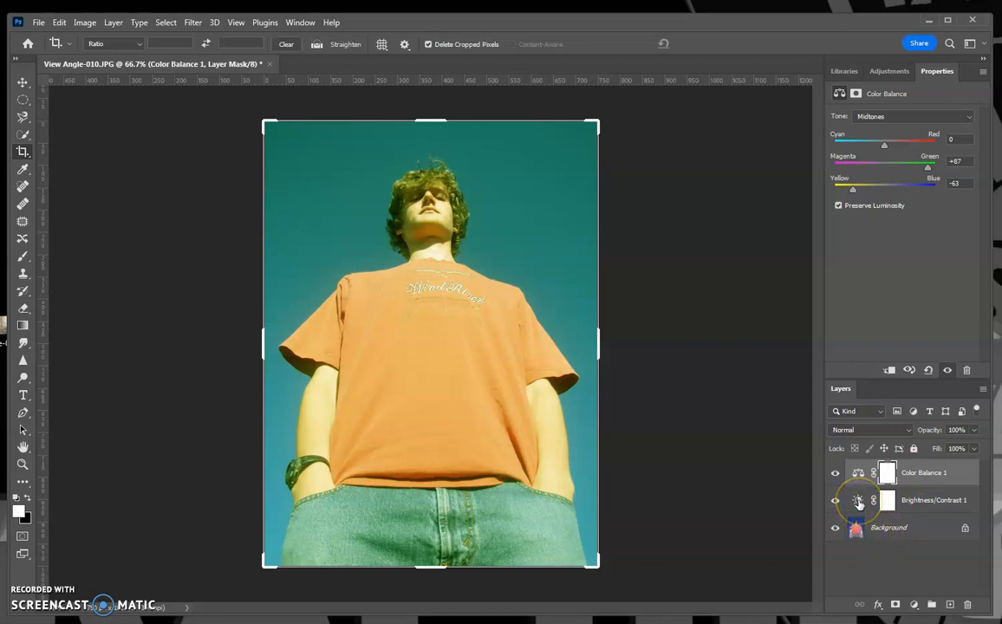
Step: Readjust the existing Brightness/Contrast layer to brightness -18 and contrast -9
left_click(858, 502)
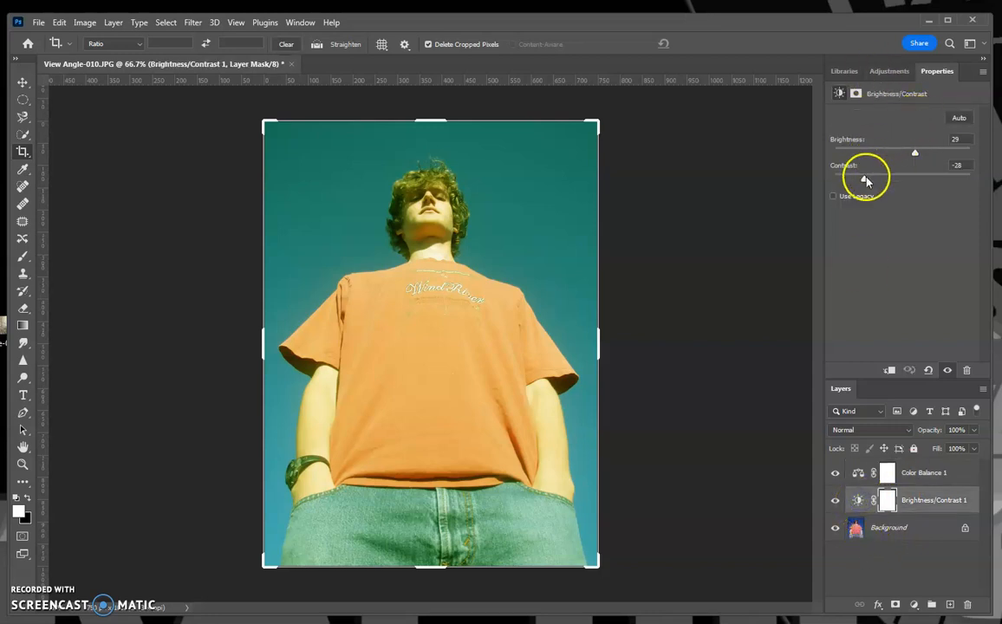
left_click_drag(914, 153, 894, 153)
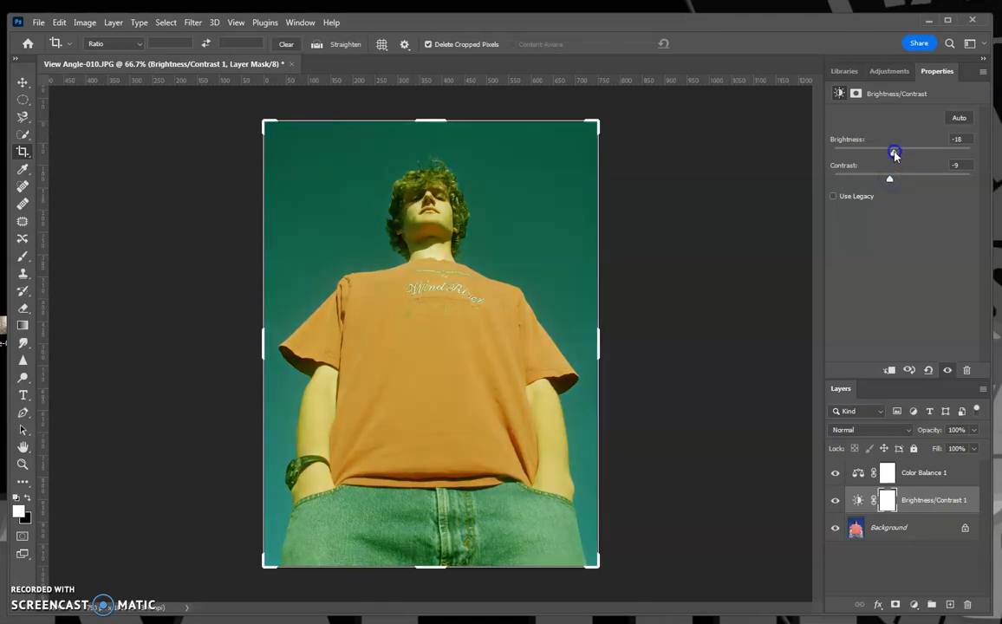
Step: Toggle the visibility of the Color Balance and Brightness/Contrast layers to compare the photo, leaving both hidden
left_click(836, 474)
left_click(836, 501)
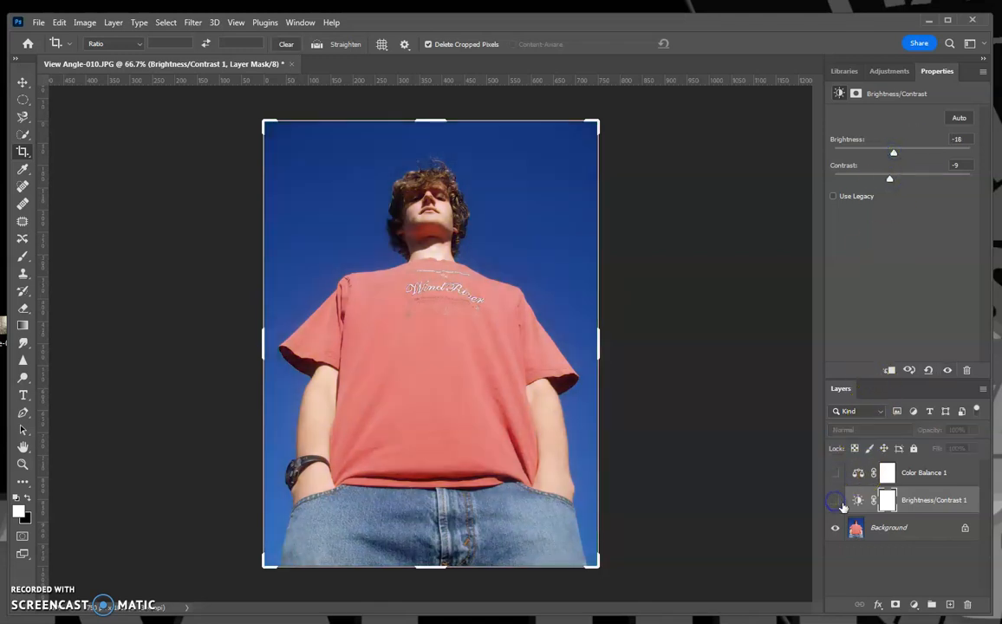
left_click(836, 502)
left_click(836, 475)
left_click(837, 477)
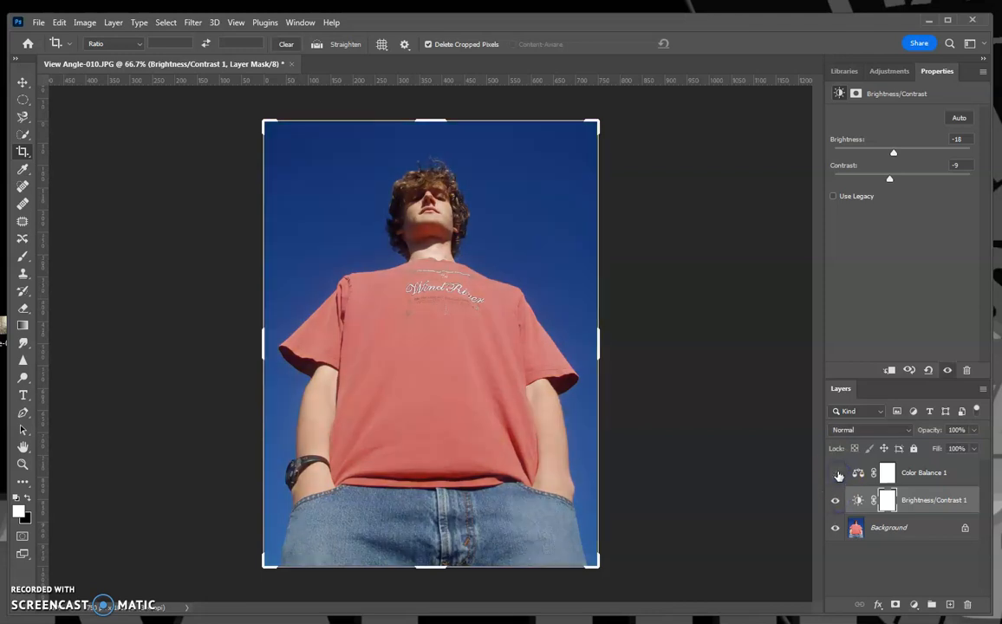
left_click(835, 500)
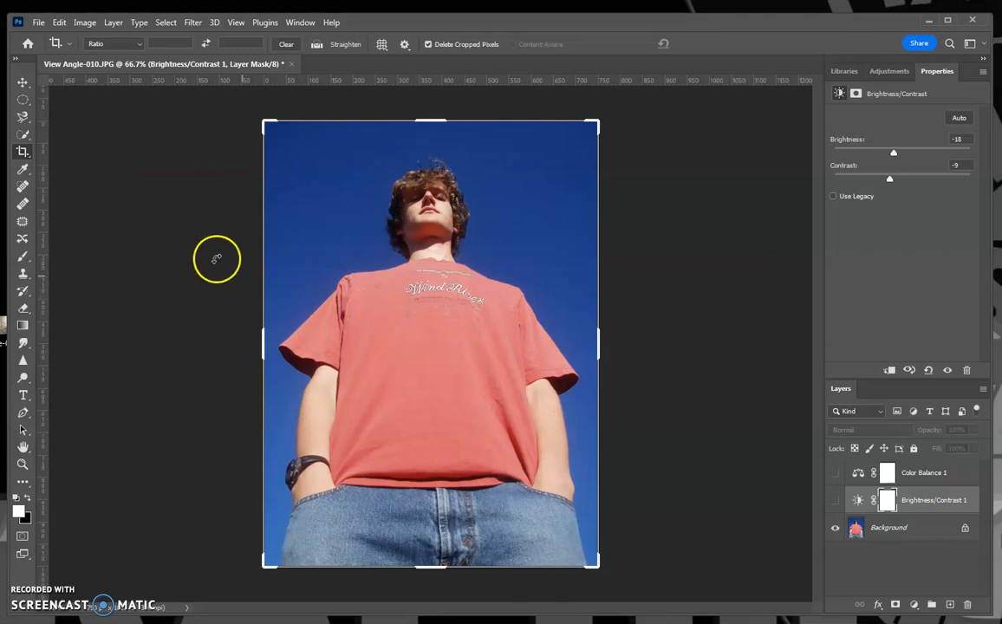
Step: Draw an elliptical marquee selection over the head and shoulder, and intersect it with a second overlapping ellipse
left_click(24, 101)
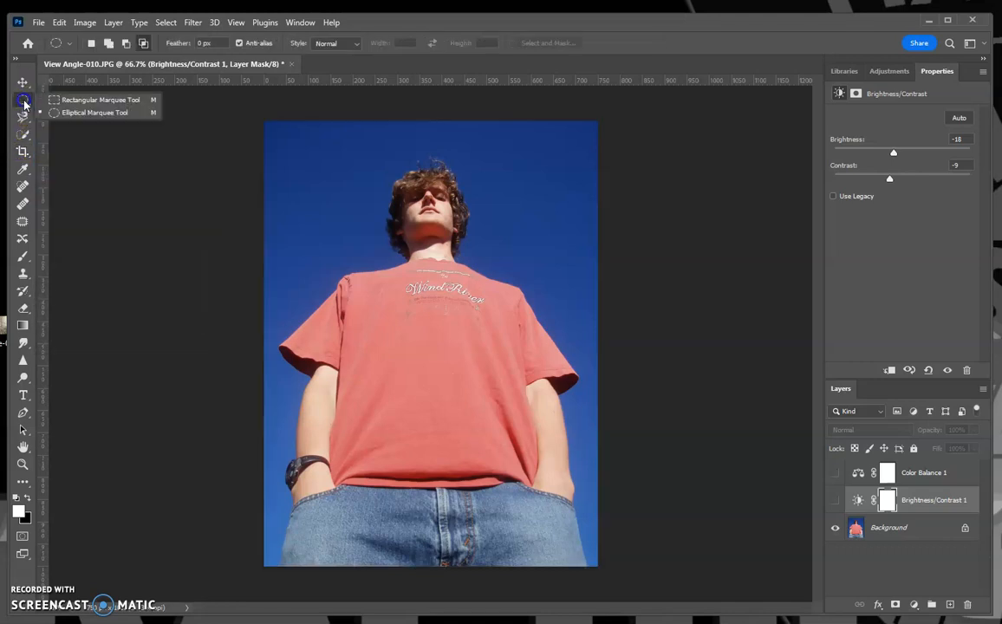
left_click(65, 114)
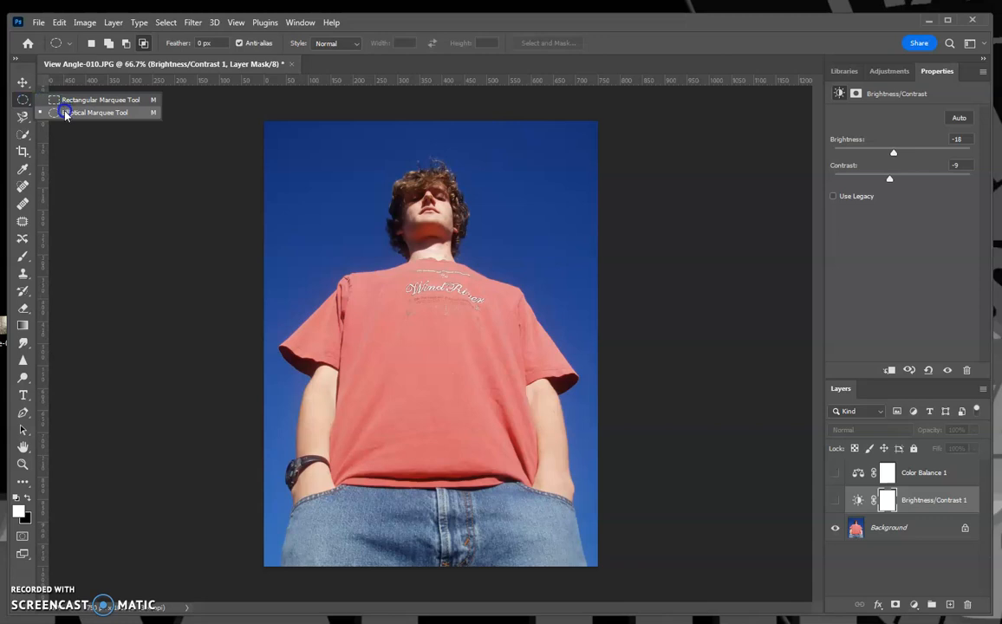
left_click_drag(385, 176, 451, 298)
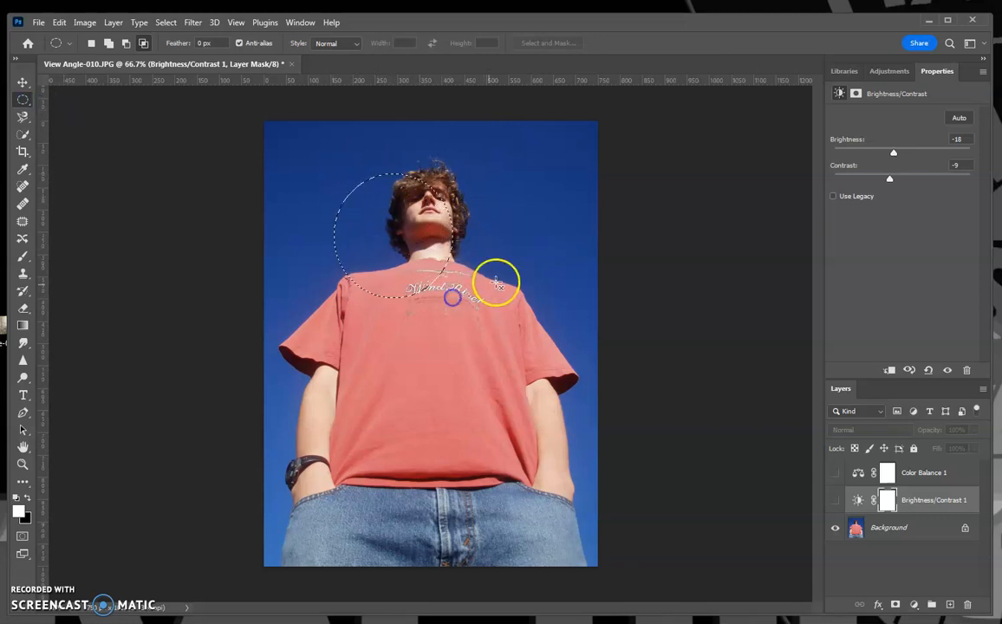
left_click_drag(327, 163, 479, 257)
Step: Modify the elliptical selection around the head with one ellipse each in add, subtract and intersect mode
left_click(108, 43)
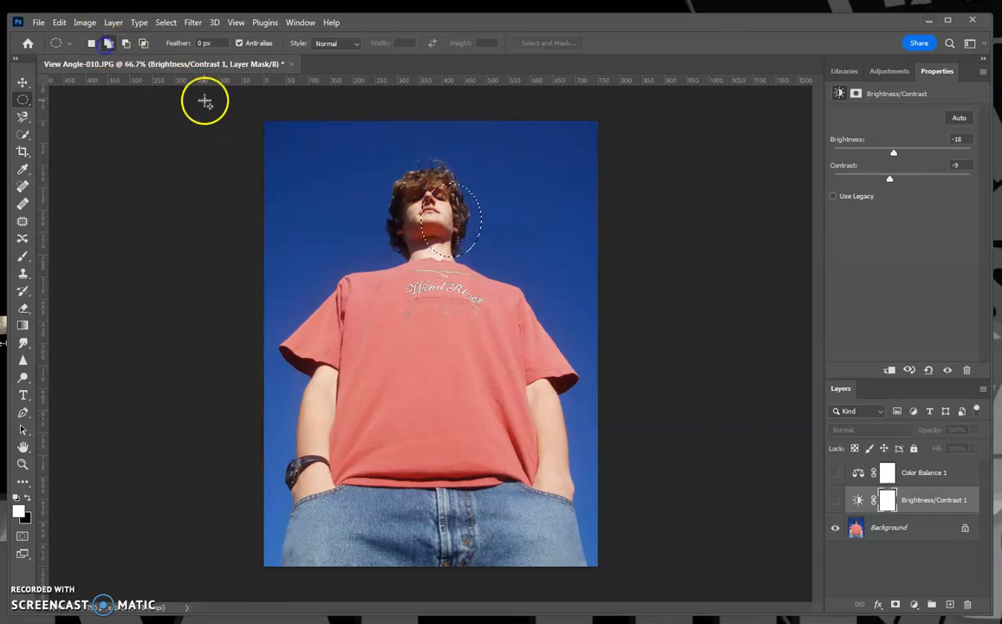
left_click_drag(313, 161, 458, 304)
left_click(126, 42)
left_click_drag(334, 286, 430, 215)
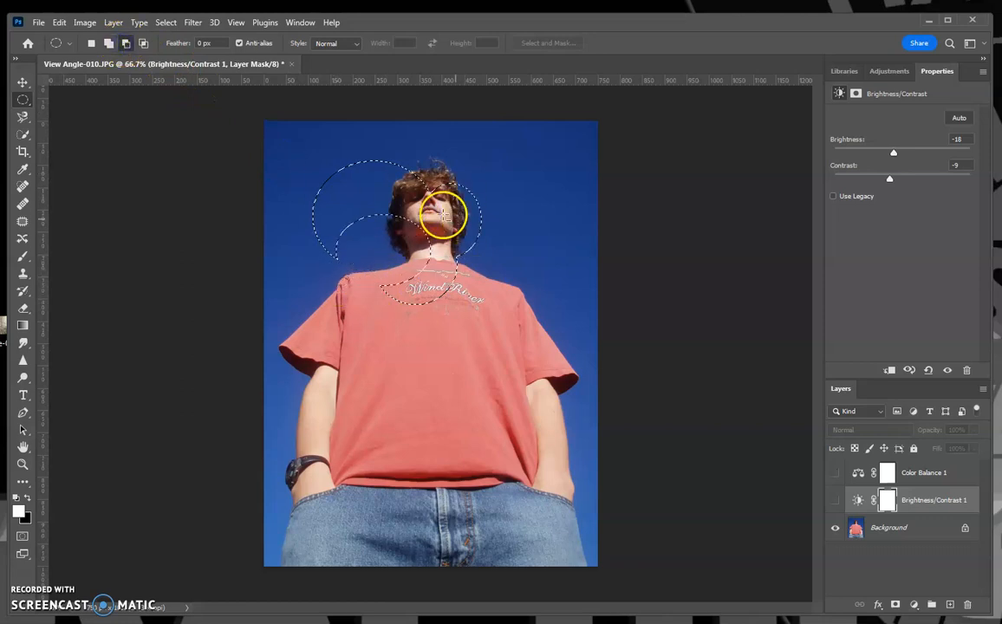
left_click(143, 43)
left_click_drag(488, 305, 381, 241)
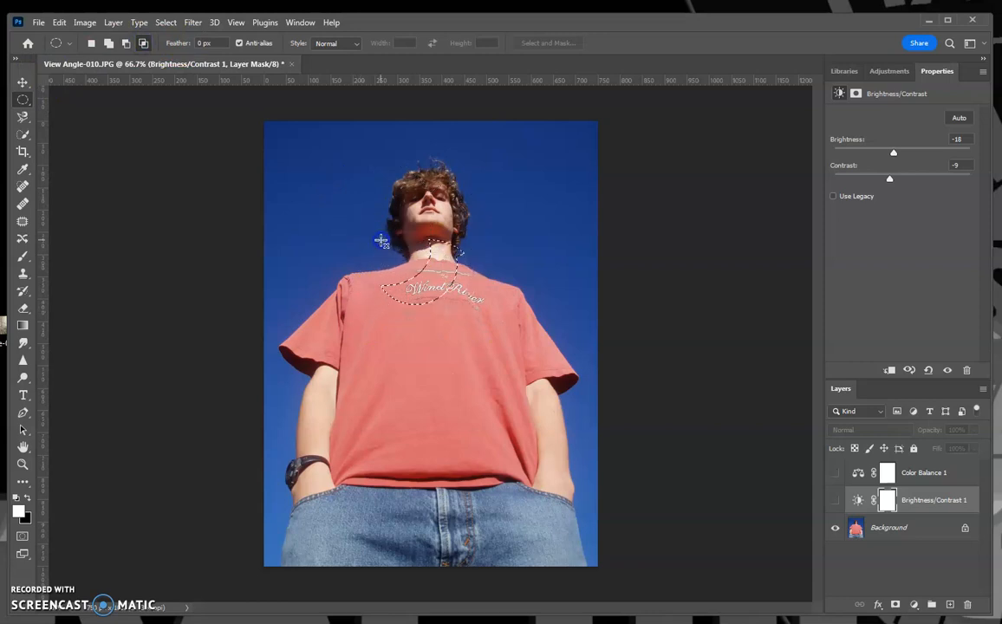
Step: Draw a freehand Lasso selection around the face and the upper part of the shirt
right_click(23, 102)
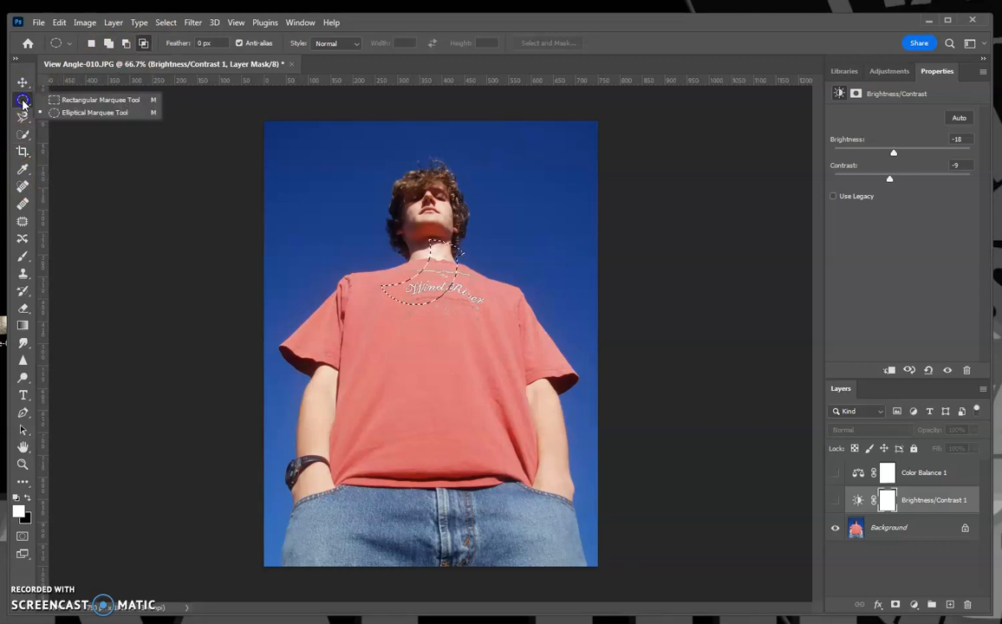
left_click(22, 117)
right_click(23, 117)
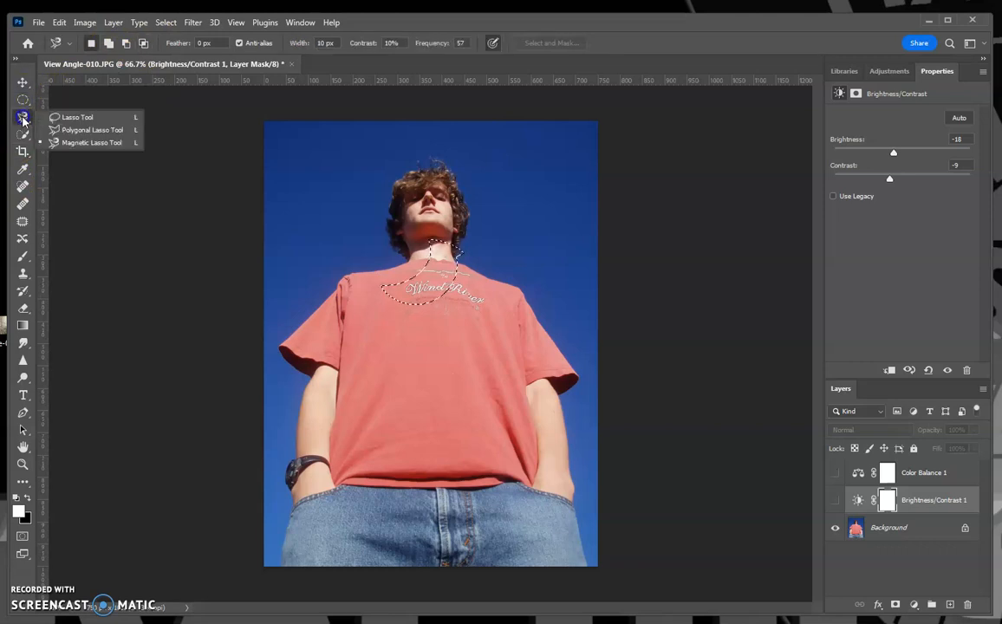
left_click(95, 118)
left_click_drag(518, 205, 514, 298)
mouse_move(368, 287)
left_mouse_down()
mouse_move(430, 199)
mouse_move(523, 204)
left_mouse_up()
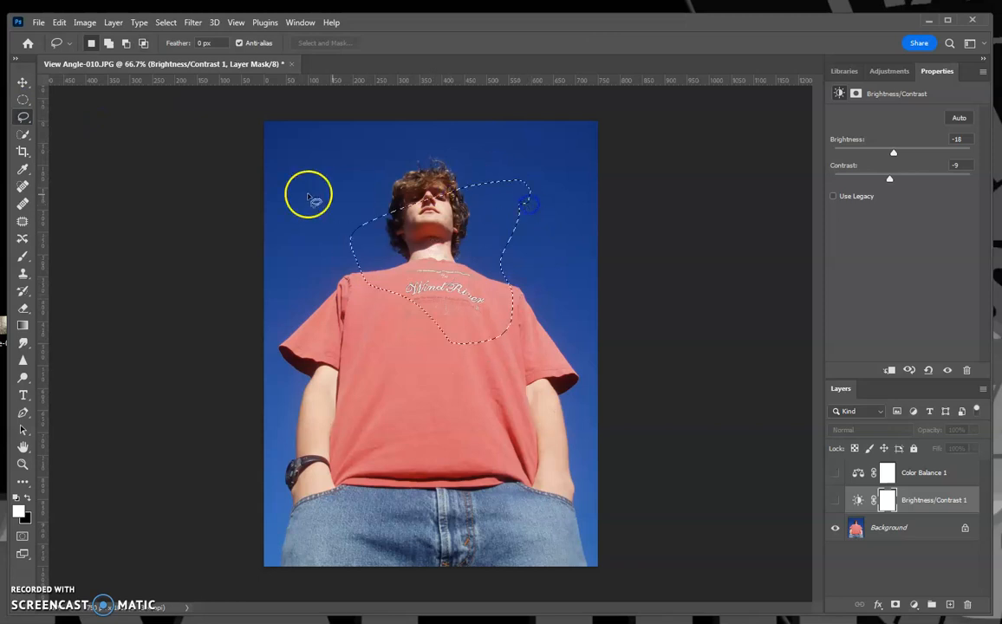
Step: Subtract a Polygonal Lasso shape covering the face and the chest lettering from the freehand selection
right_click(22, 122)
left_click(74, 130)
left_click(346, 168)
left_click(445, 202)
left_click(469, 285)
left_click(361, 376)
left_click(299, 316)
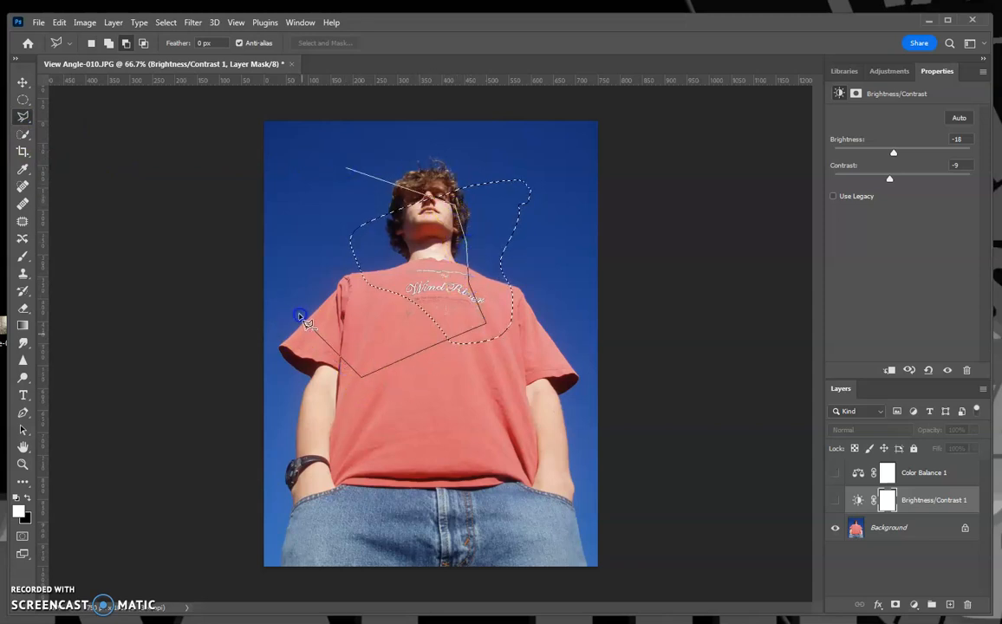
left_click(346, 166)
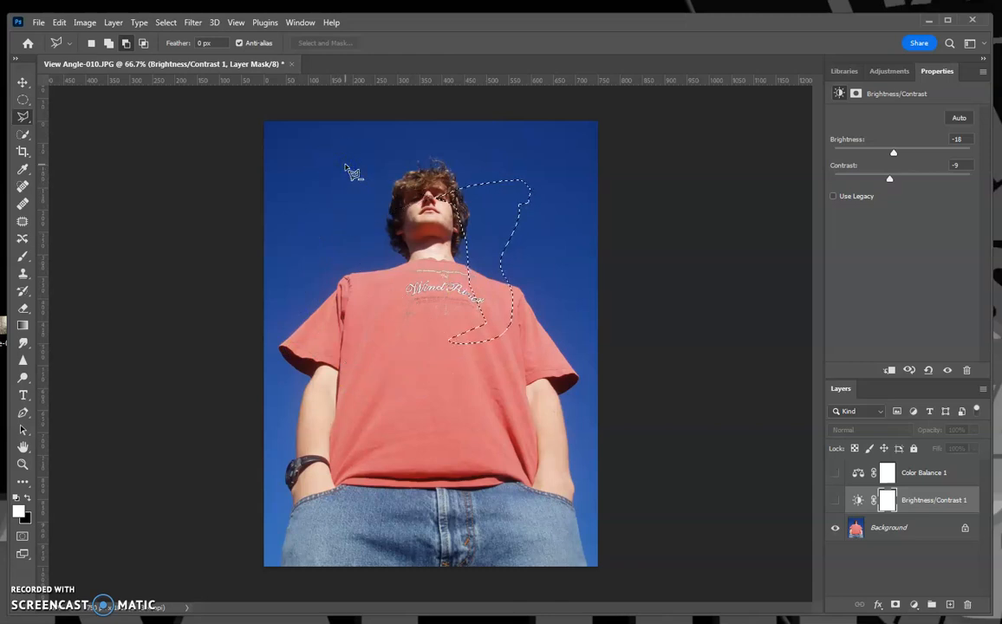
Step: Make a new Magnetic Lasso selection tracing the whole outline of the person
right_click(25, 117)
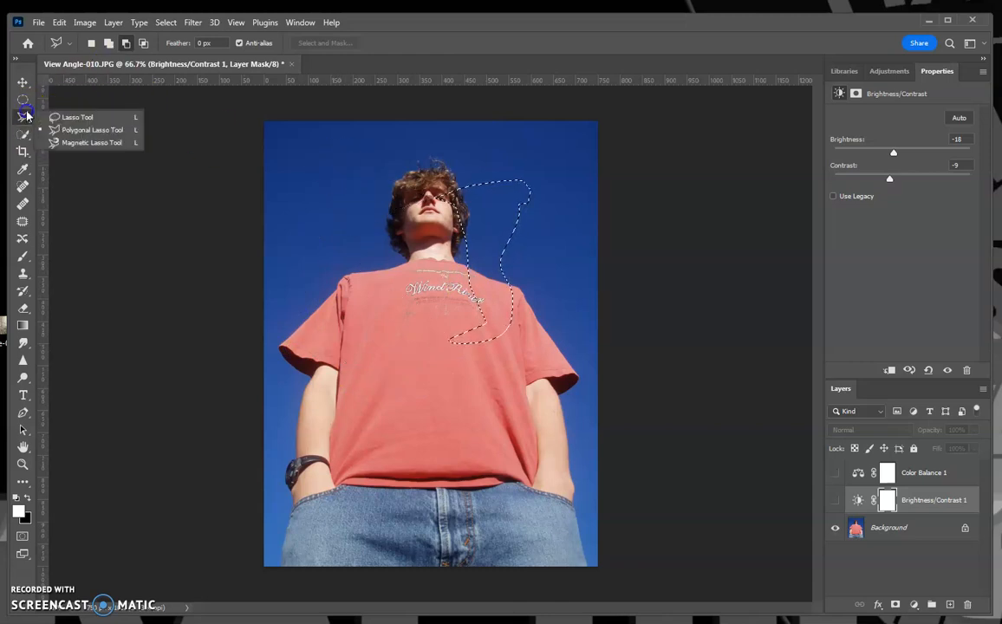
left_click(66, 143)
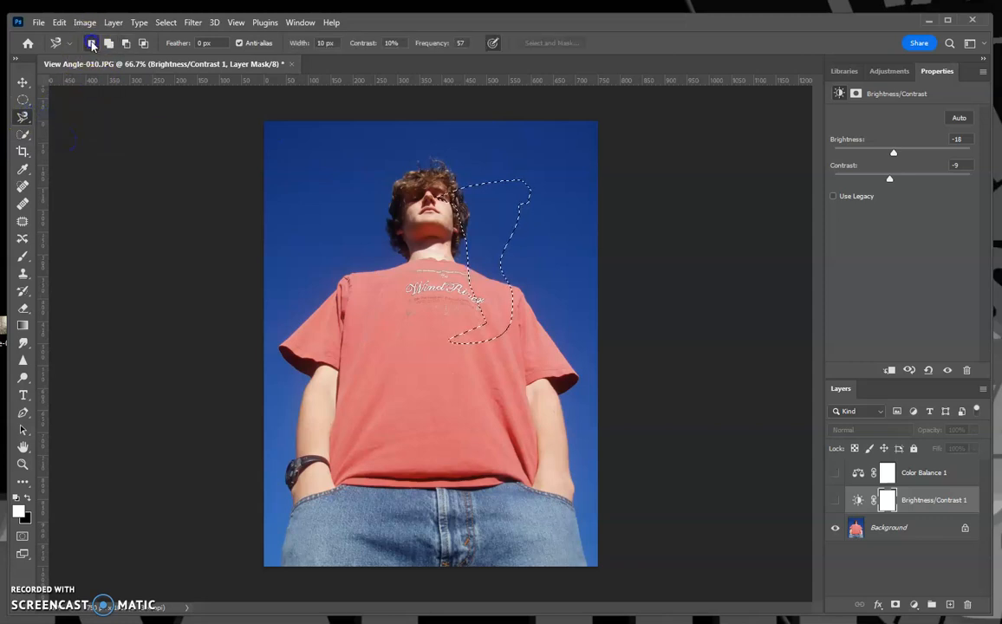
left_click(285, 556)
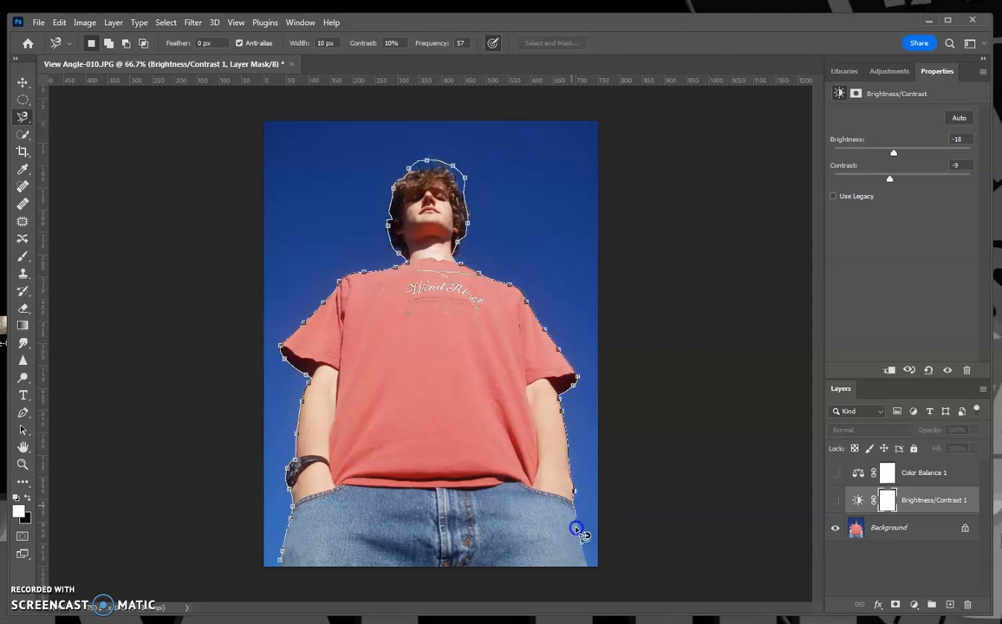
left_click(294, 584)
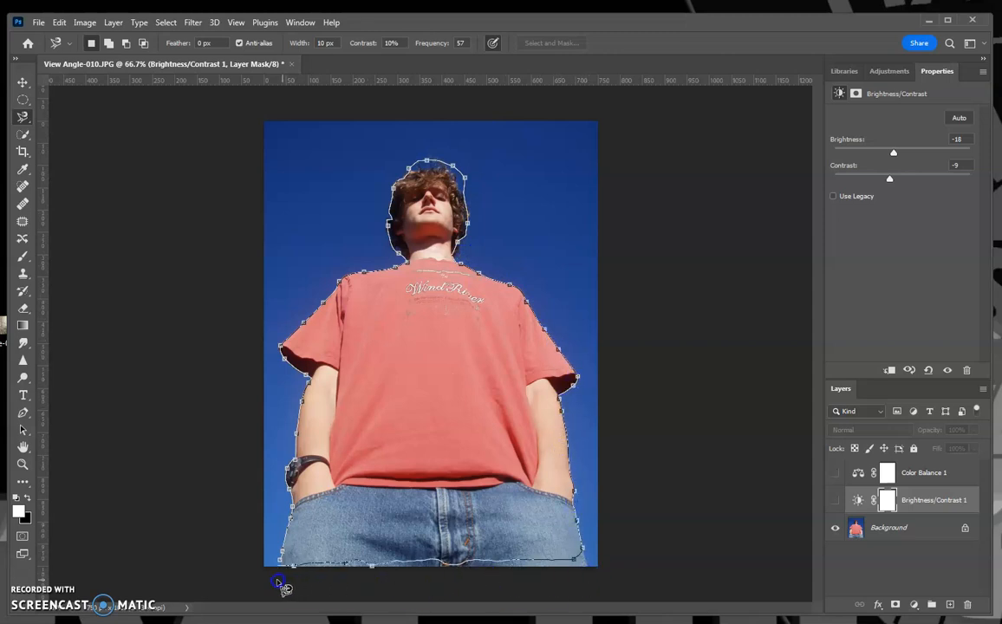
left_click(280, 584)
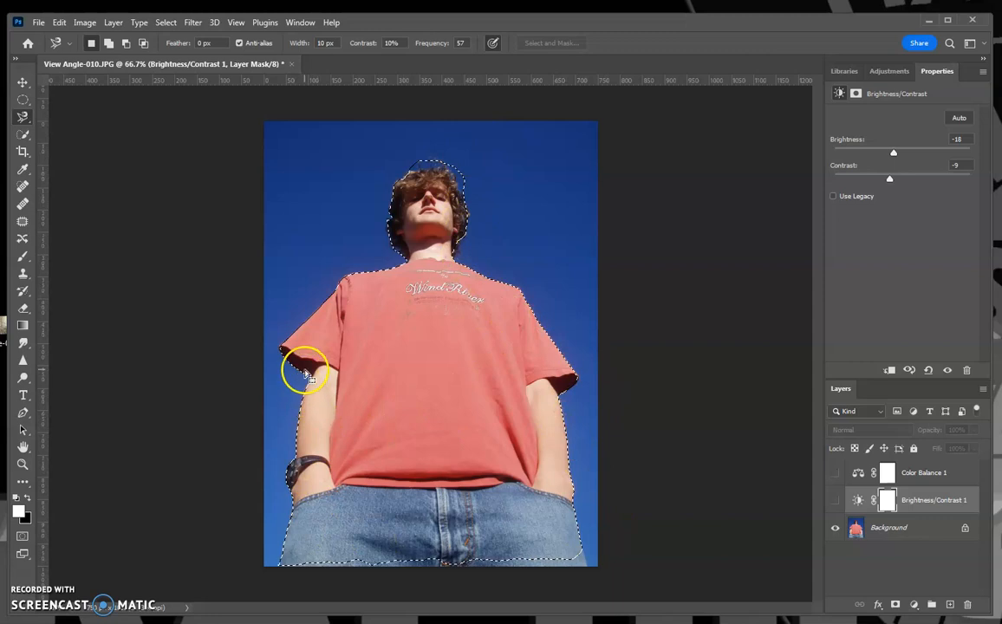
Step: Make a new Magic Wand selection of the blue sky around the person
left_click(24, 136)
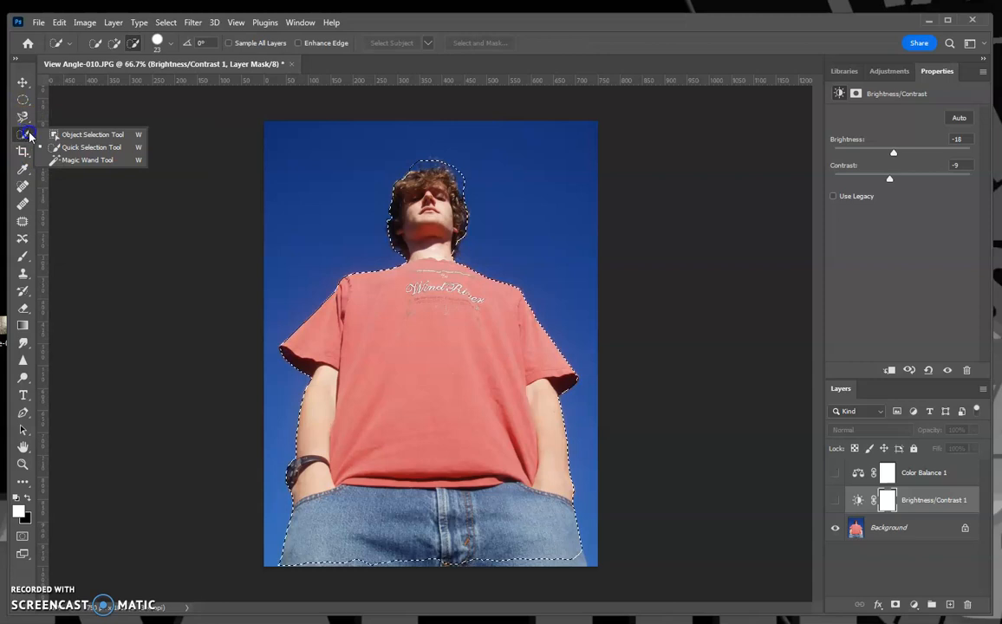
left_click_drag(29, 135, 105, 141)
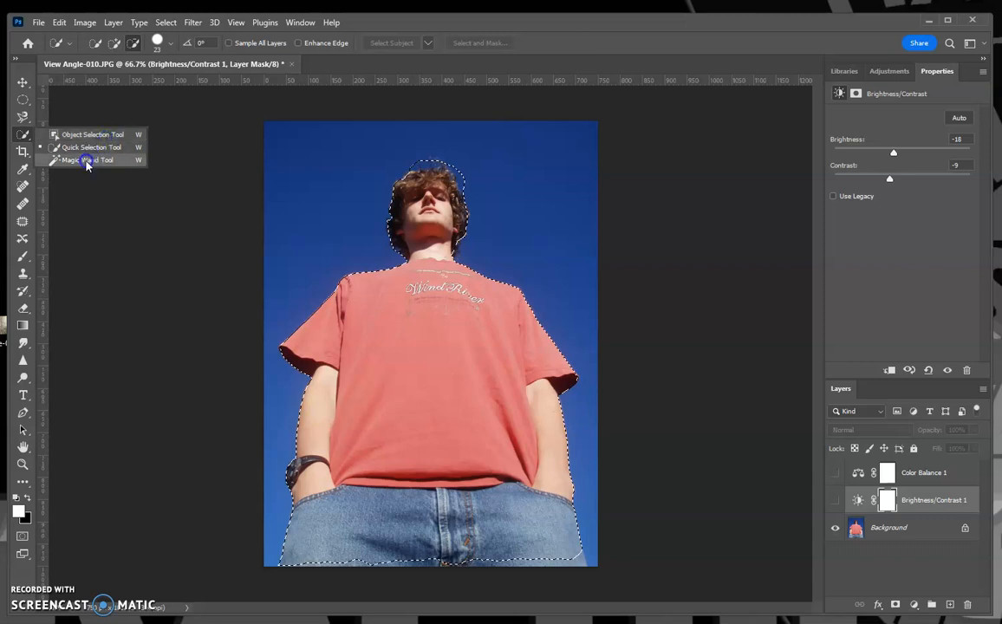
left_click(85, 162)
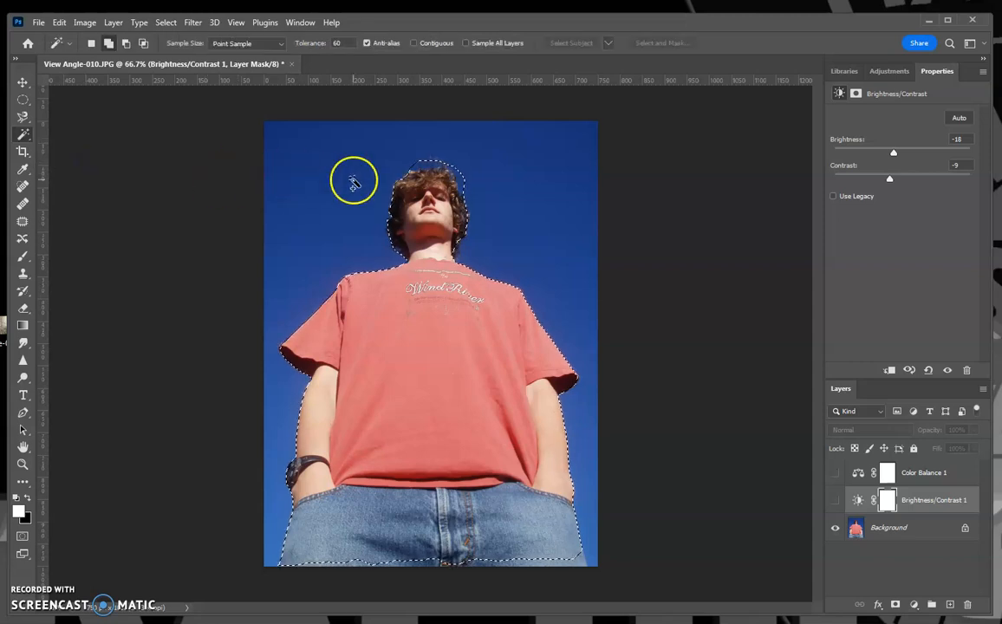
left_click(91, 43)
left_click(336, 164)
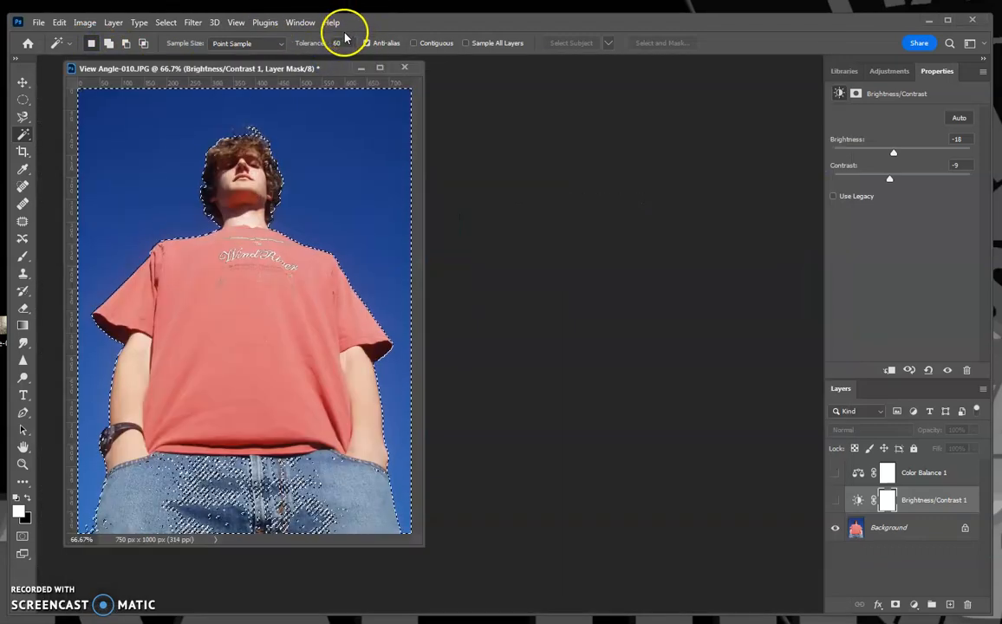
Step: Cycle through the screen modes back to the standard one and dock the floating image window
key("f")
key("f")
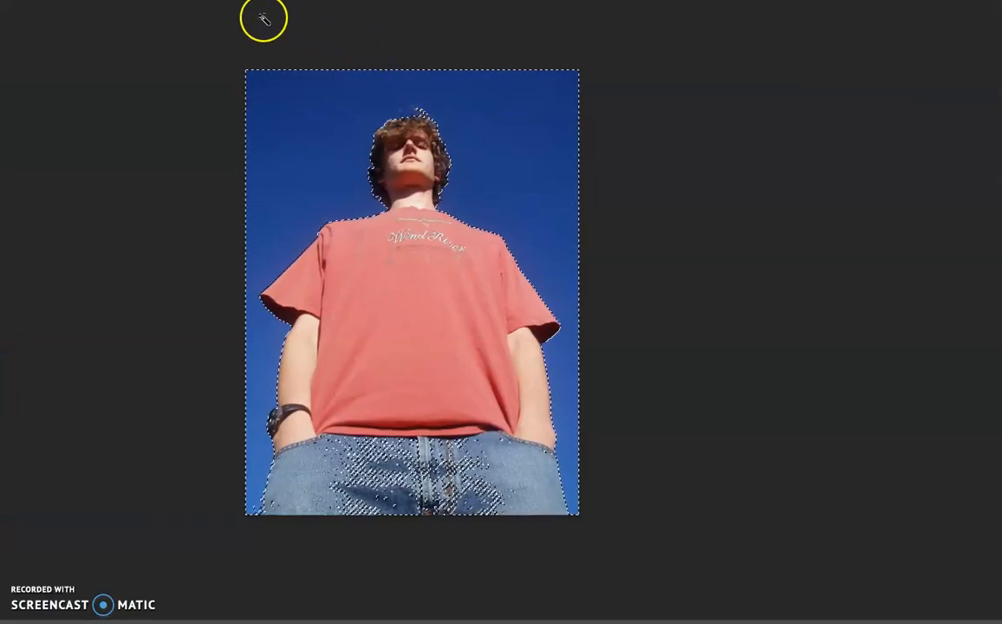
key("f")
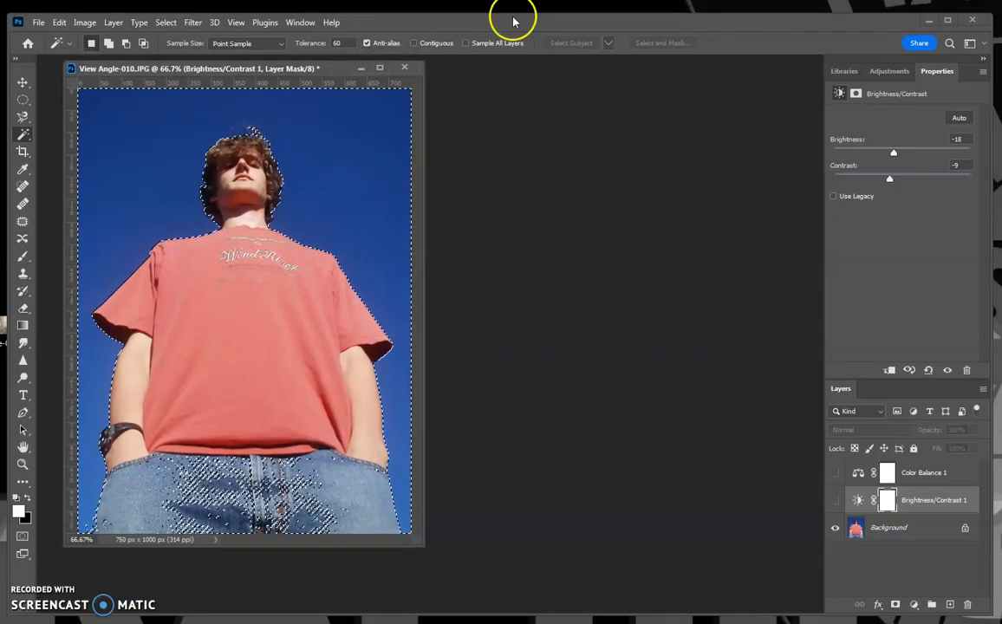
left_click_drag(338, 73, 338, 52)
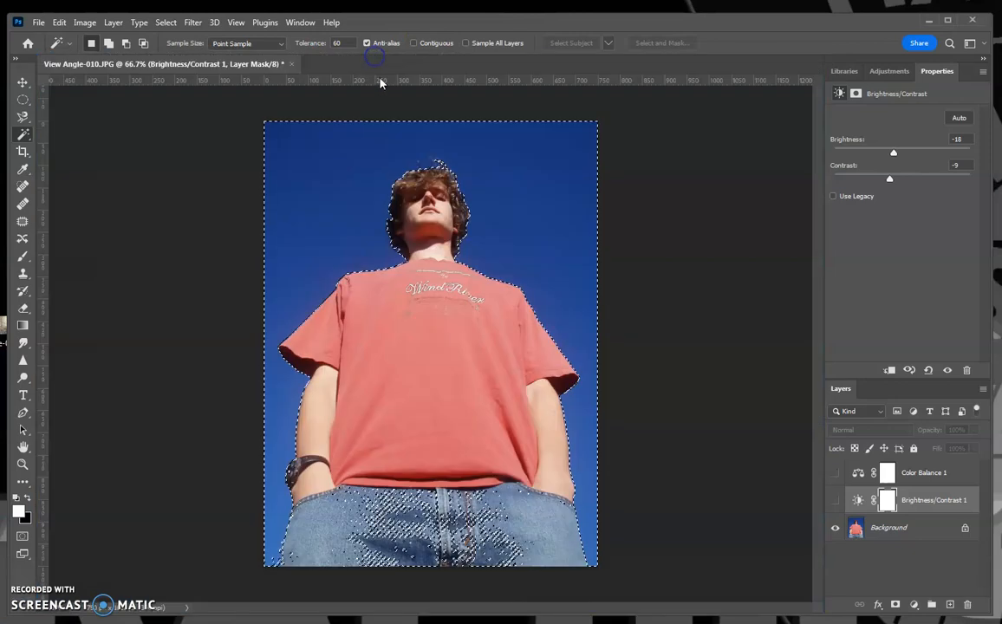
Step: Set the Magic Wand tolerance to 25 and make a new selection of the upper blue sky
left_click(317, 42)
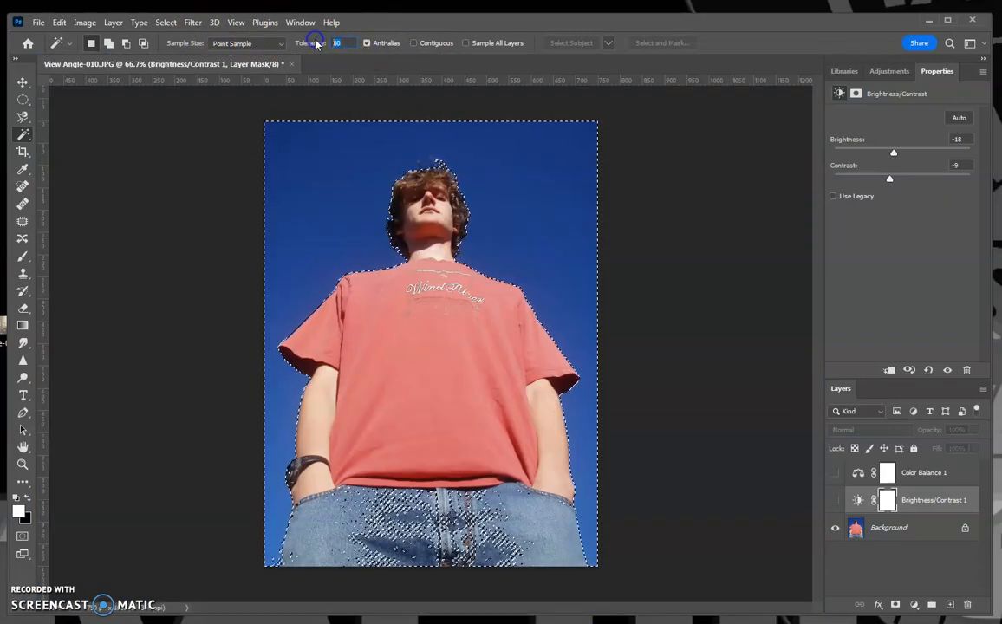
type("25")
left_click(361, 158)
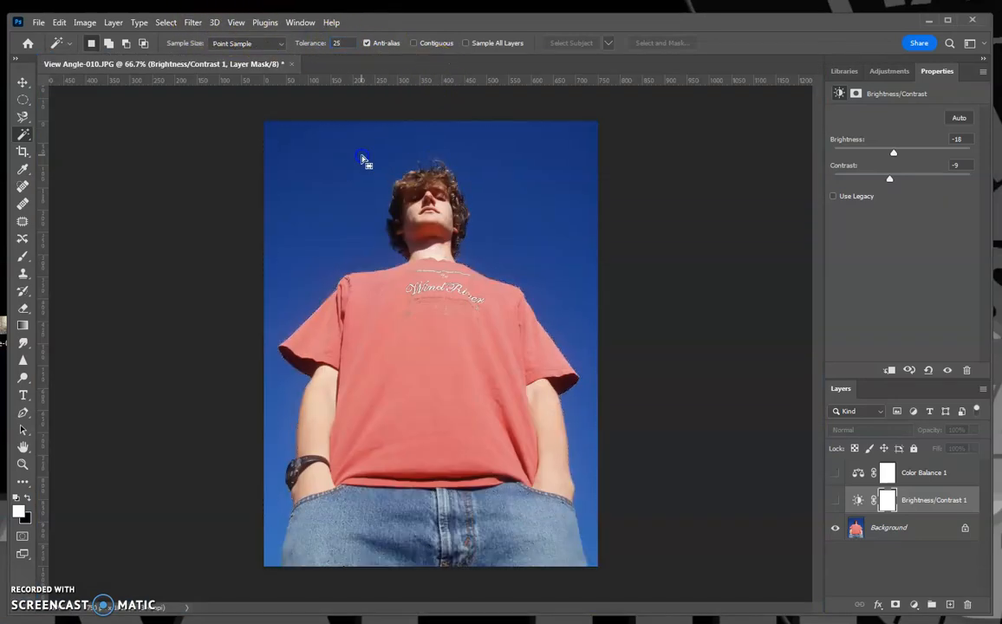
left_click(359, 167)
left_click(322, 297)
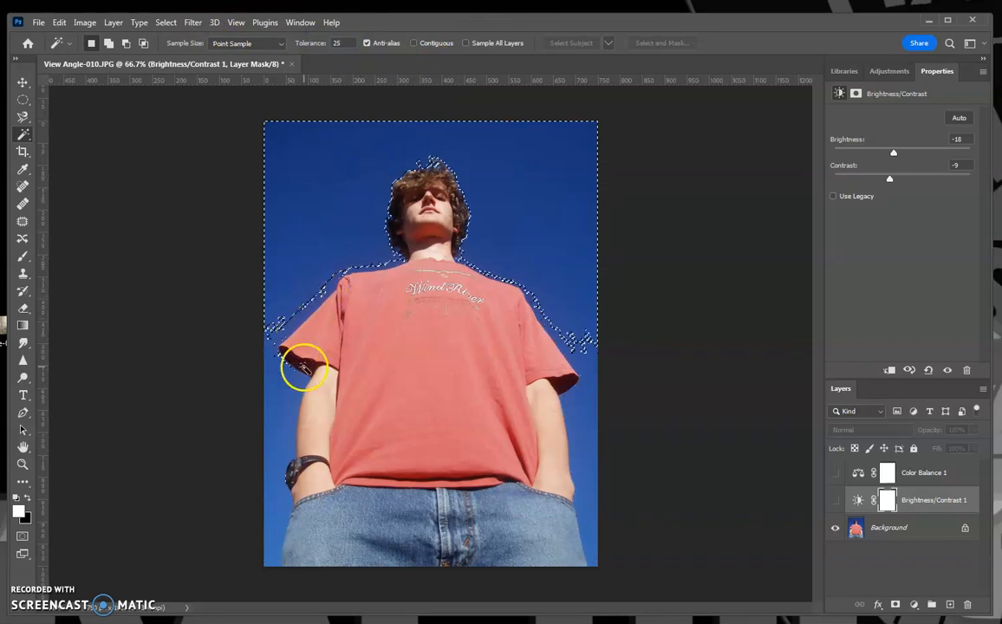
Step: Make a new Magic Wand selection of the red shirt and add its darker folds and edges to it
left_click(418, 357)
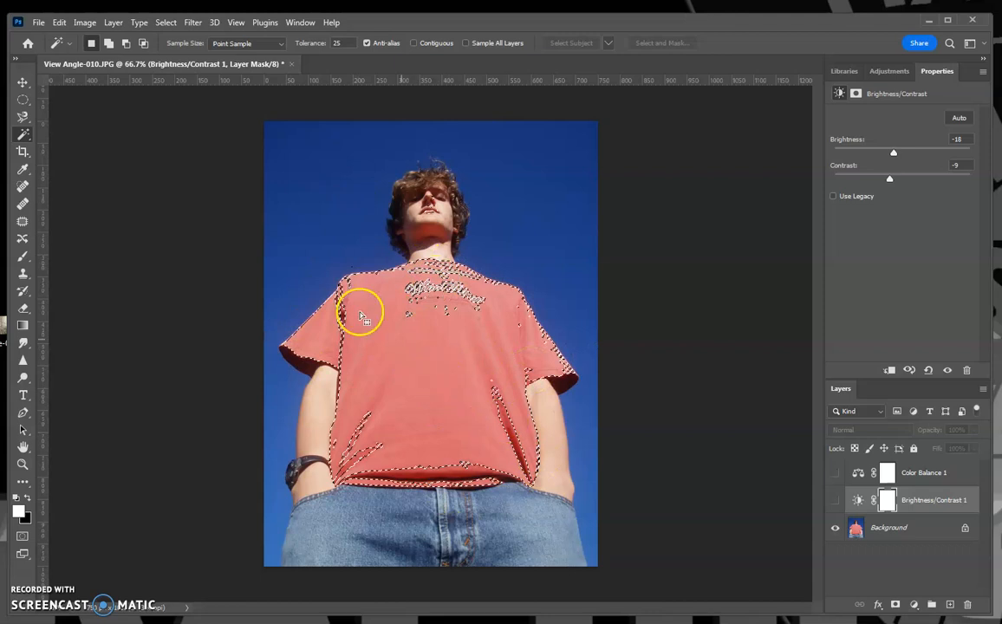
left_click(109, 43)
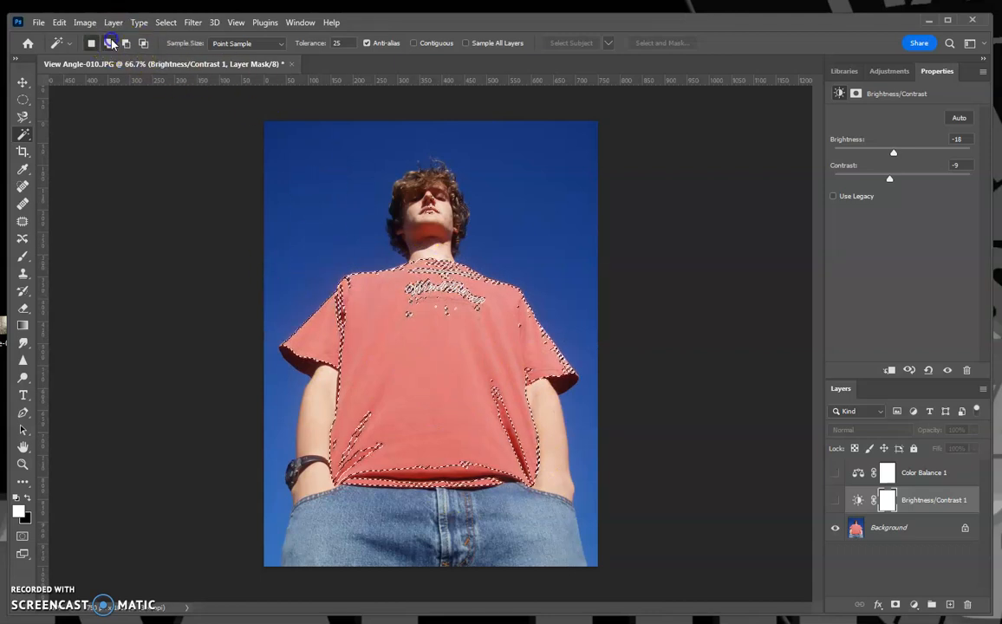
left_click(340, 309)
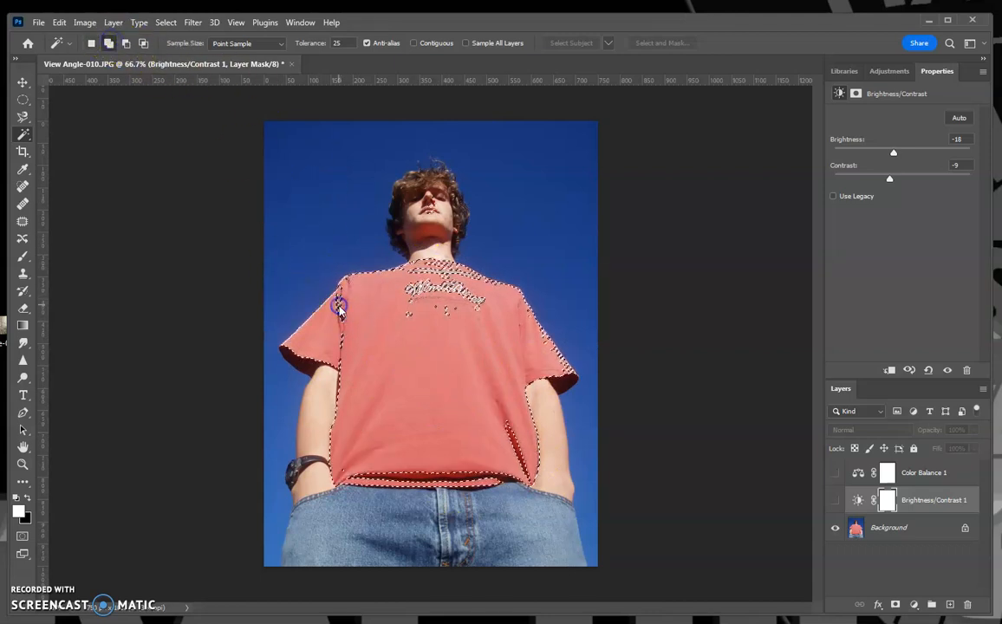
left_click(516, 329)
left_click(523, 385)
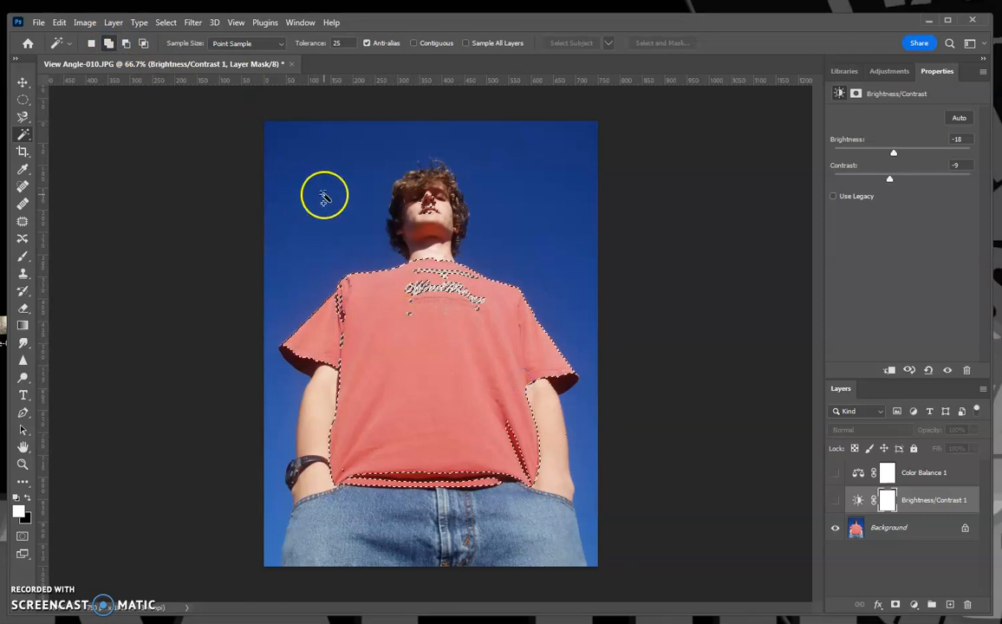
Step: Make a new Quick Selection of the blue sky on all sides of the person
left_click_drag(24, 134, 85, 148)
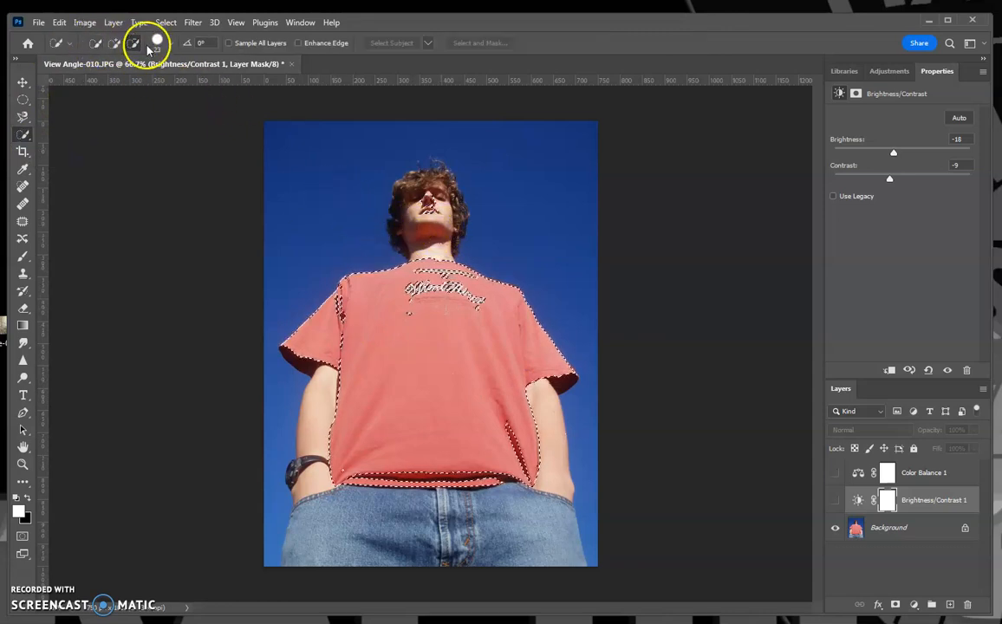
left_click(95, 43)
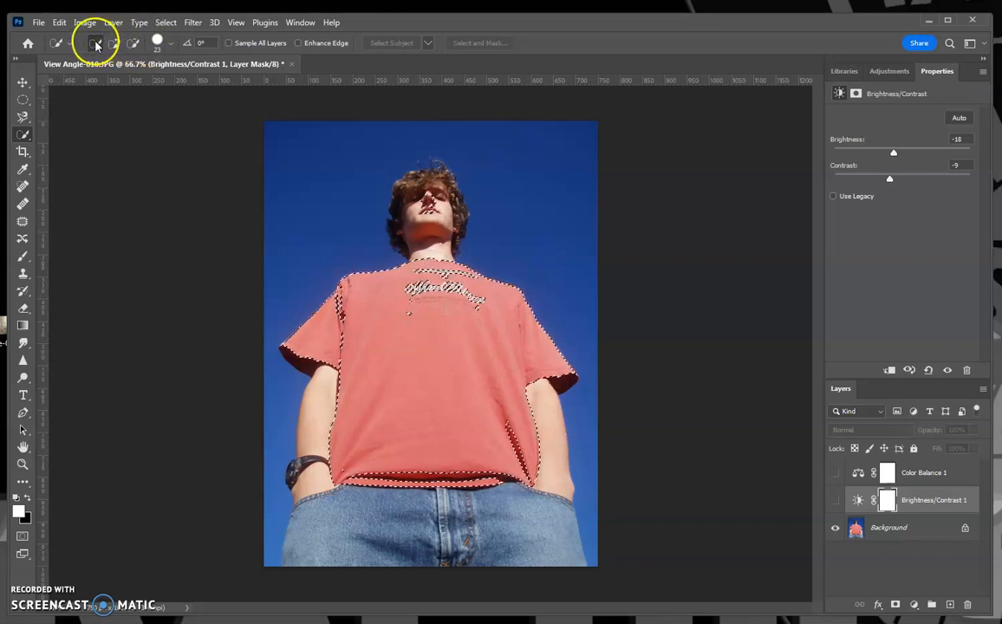
left_click_drag(338, 164, 315, 199)
left_click_drag(380, 157, 570, 186)
left_click_drag(292, 406, 277, 427)
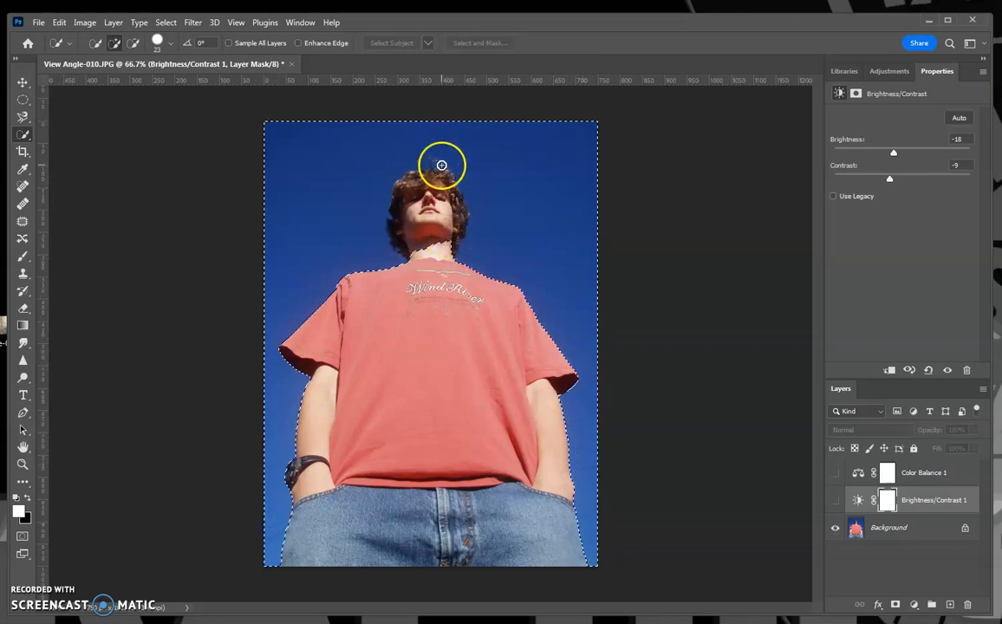
Step: Subtract the neck, face and hair from the sky selection with the Quick Selection tool
left_click(132, 42)
left_click(432, 243)
left_click_drag(453, 202, 408, 183)
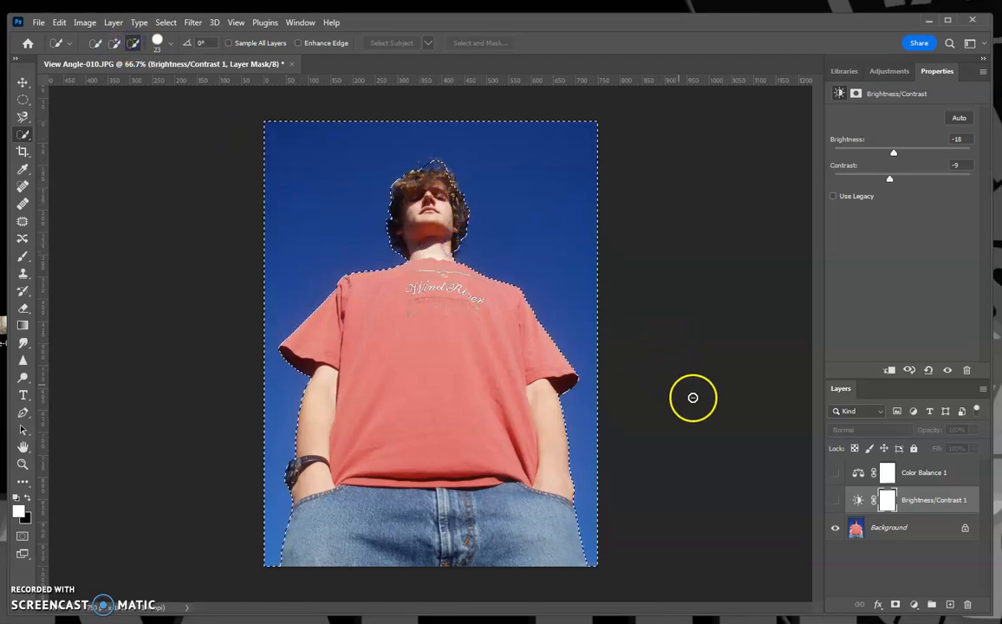
Step: Add a Brightness/Contrast adjustment layer for the selected sky with brightness 83 and contrast 34
left_click(912, 604)
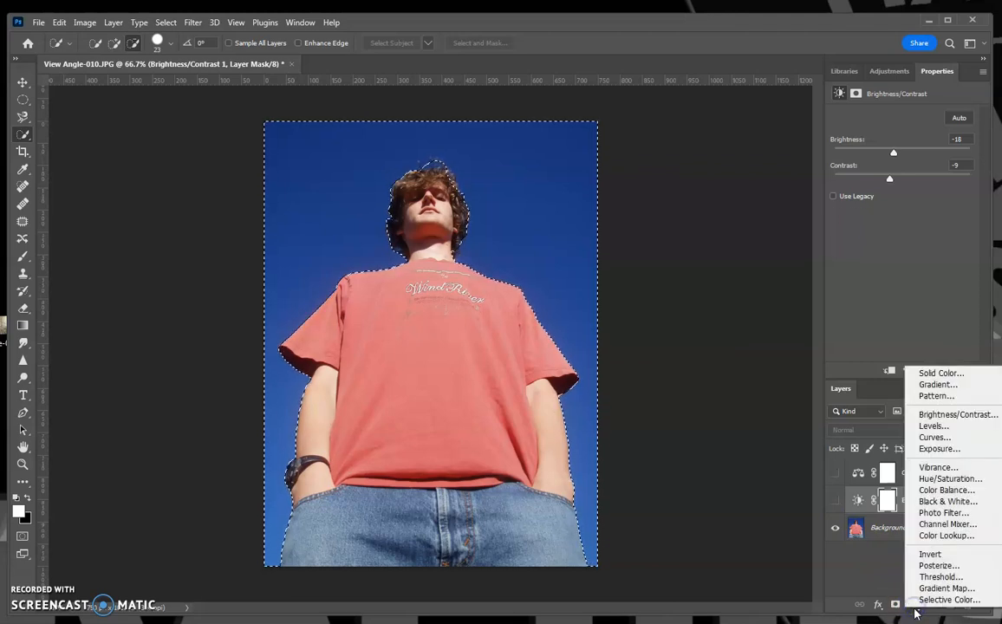
left_click(958, 414)
left_click_drag(902, 153, 939, 163)
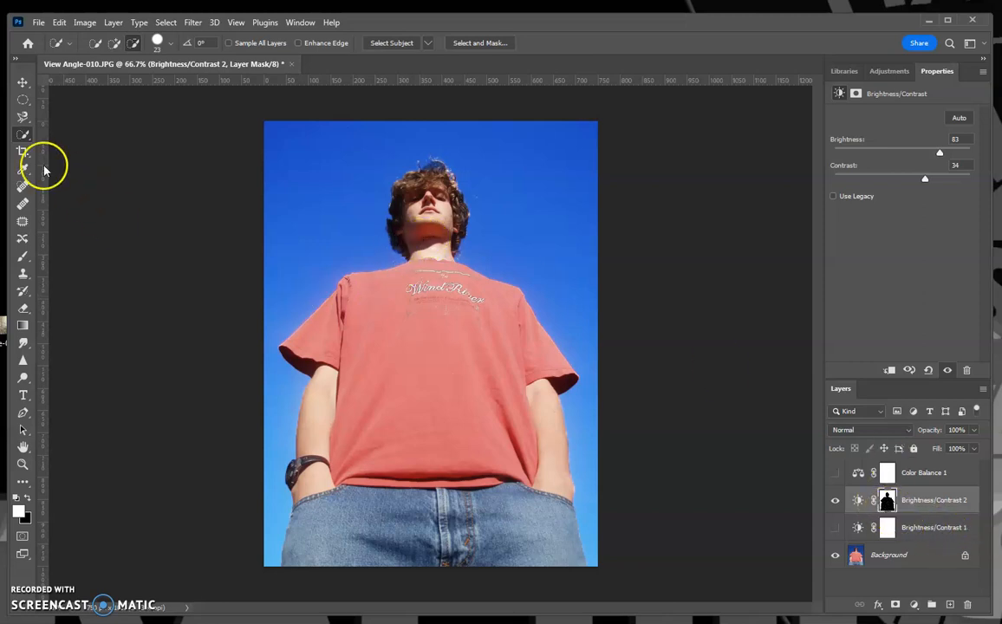
Step: Select the red shirt, including both sleeves, with the Quick Selection tool
left_click(20, 136)
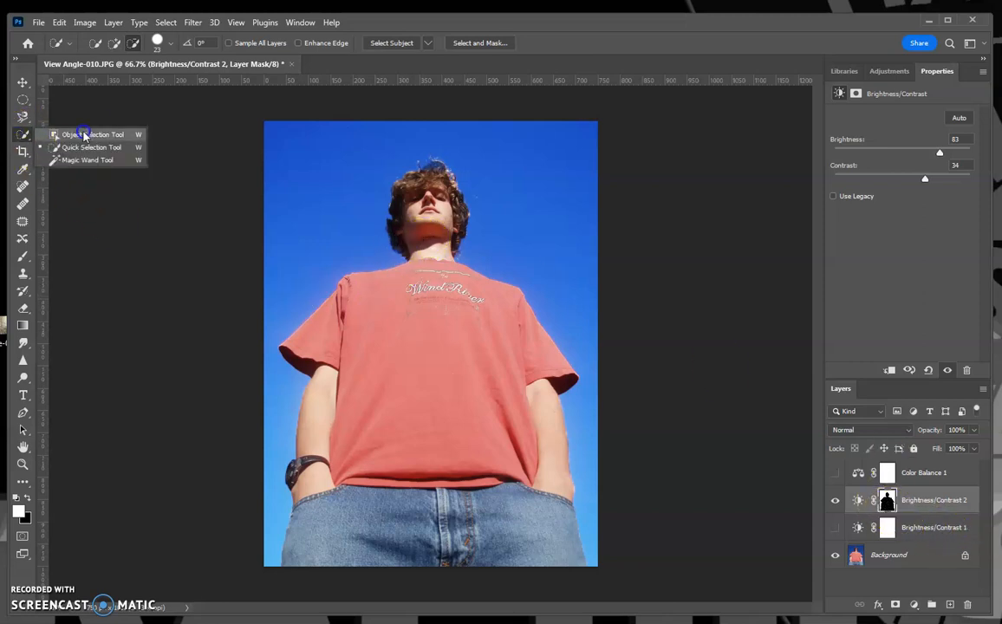
left_click(73, 145)
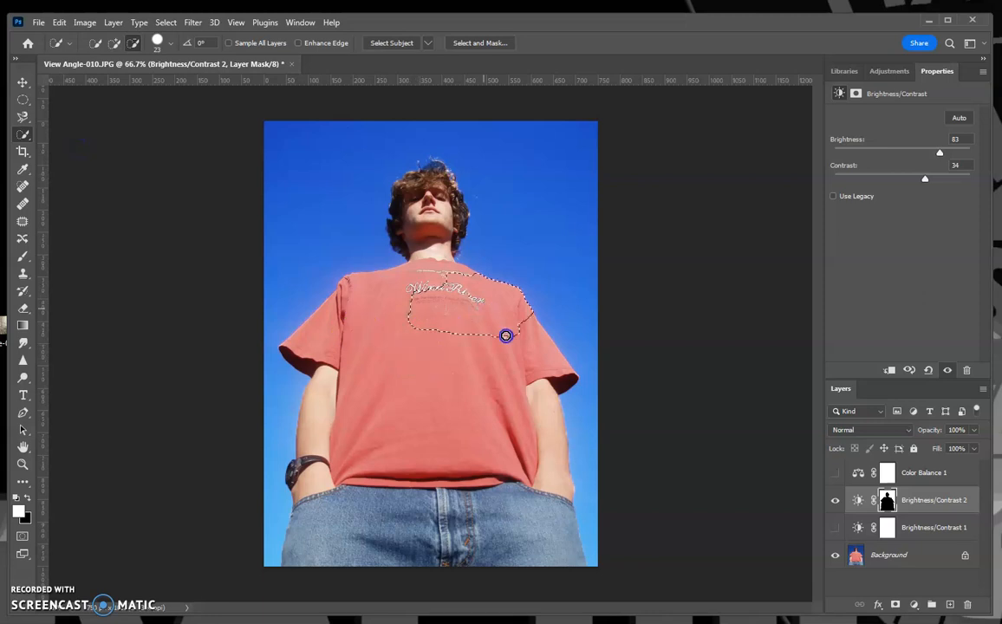
left_click_drag(518, 361, 476, 438)
mouse_move(311, 342)
left_mouse_down()
mouse_move(335, 360)
mouse_move(371, 478)
mouse_move(430, 480)
left_mouse_up()
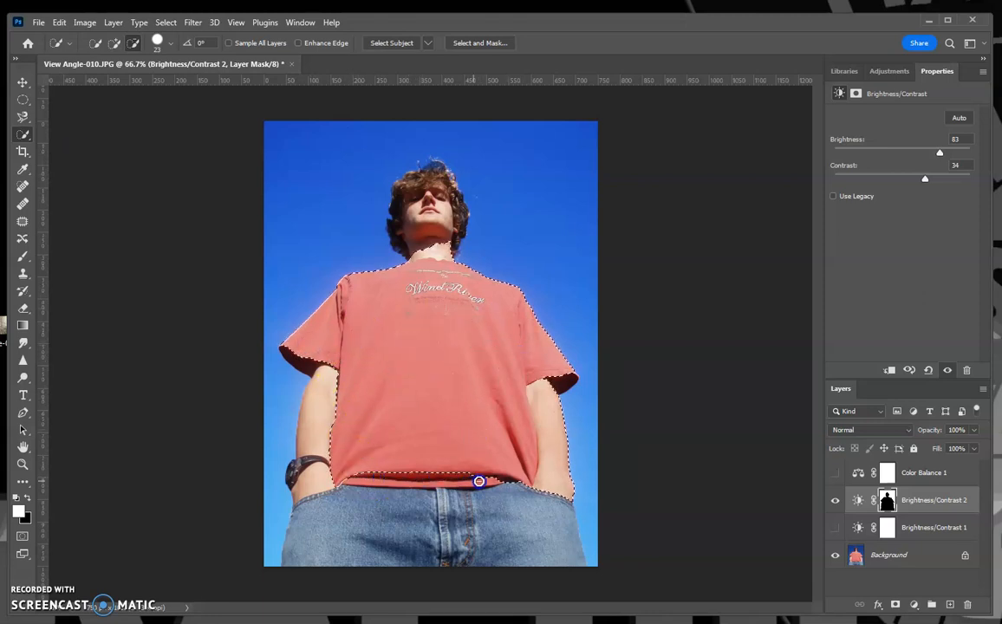
Step: Add the shirt's bottom hem to the selection and subtract the neck and the bare arm
left_click(113, 43)
left_click_drag(394, 468, 411, 475)
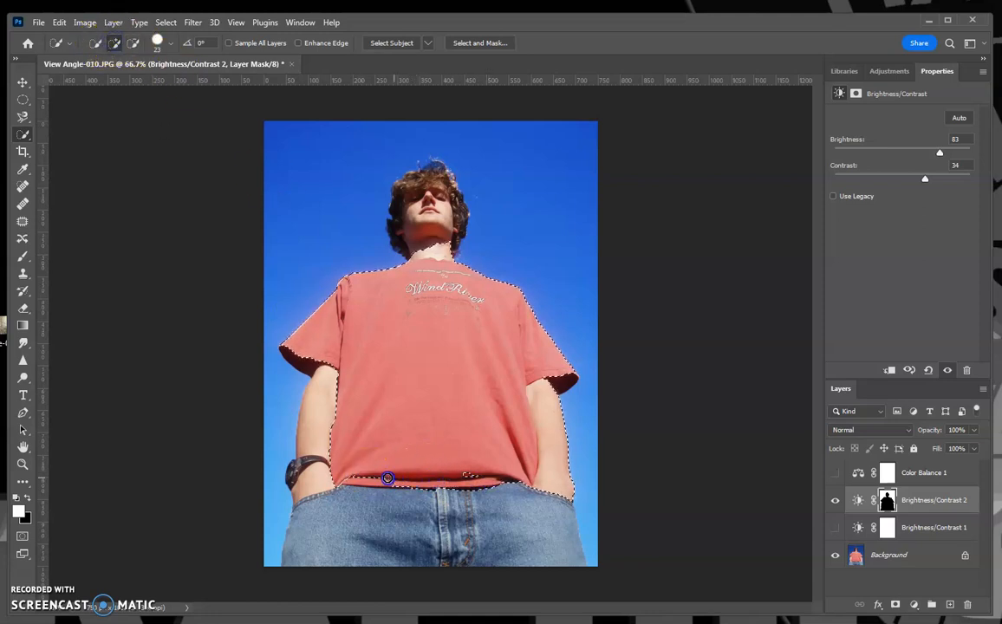
left_click_drag(349, 477, 507, 475)
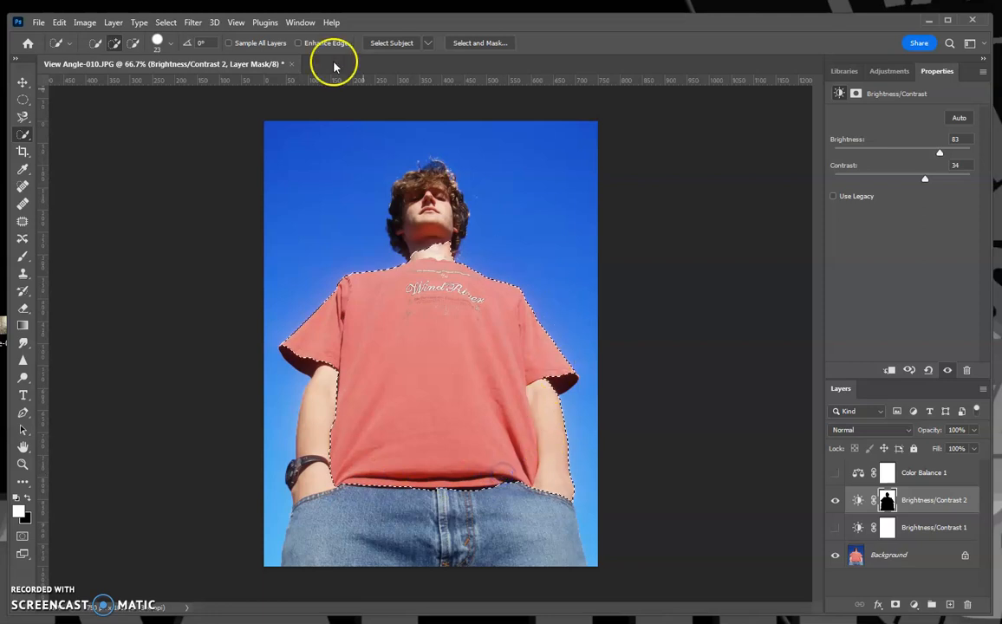
left_click(132, 42)
left_click_drag(559, 358, 552, 401)
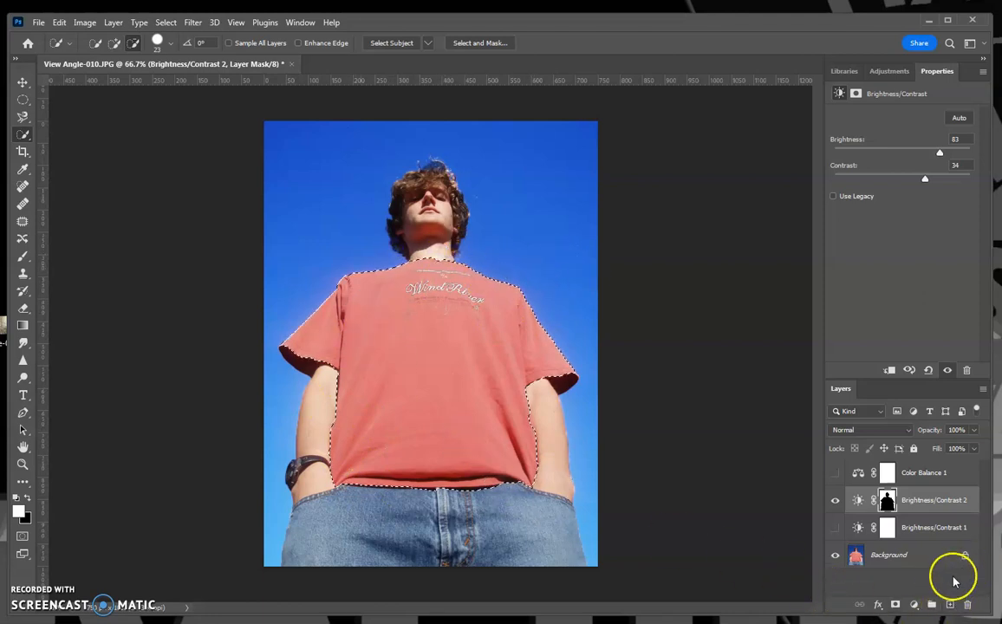
Step: Add a Hue/Saturation adjustment layer for the selected shirt with the hue at +74
left_click(915, 604)
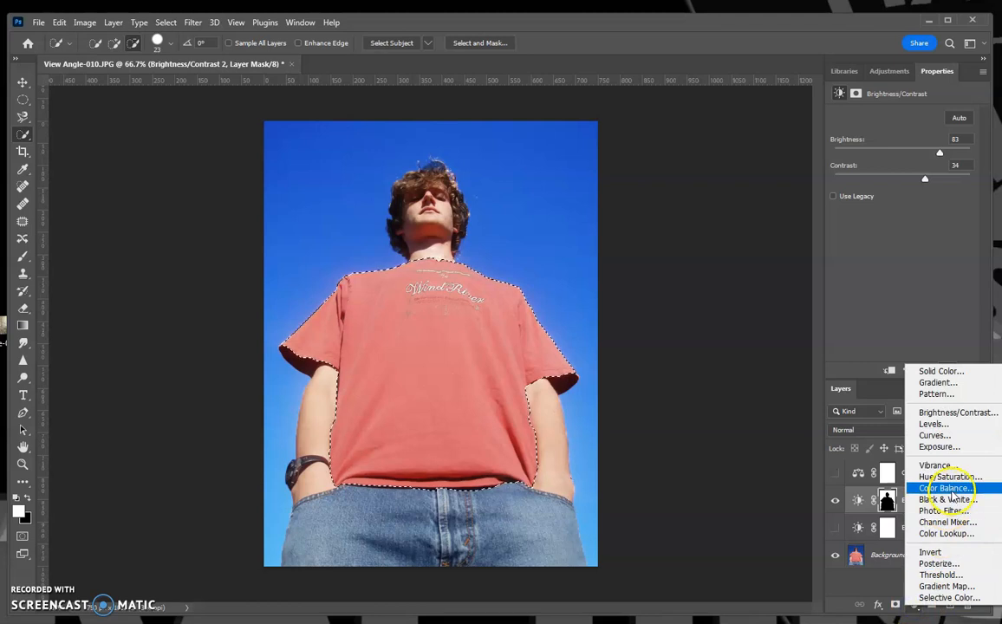
left_click(959, 478)
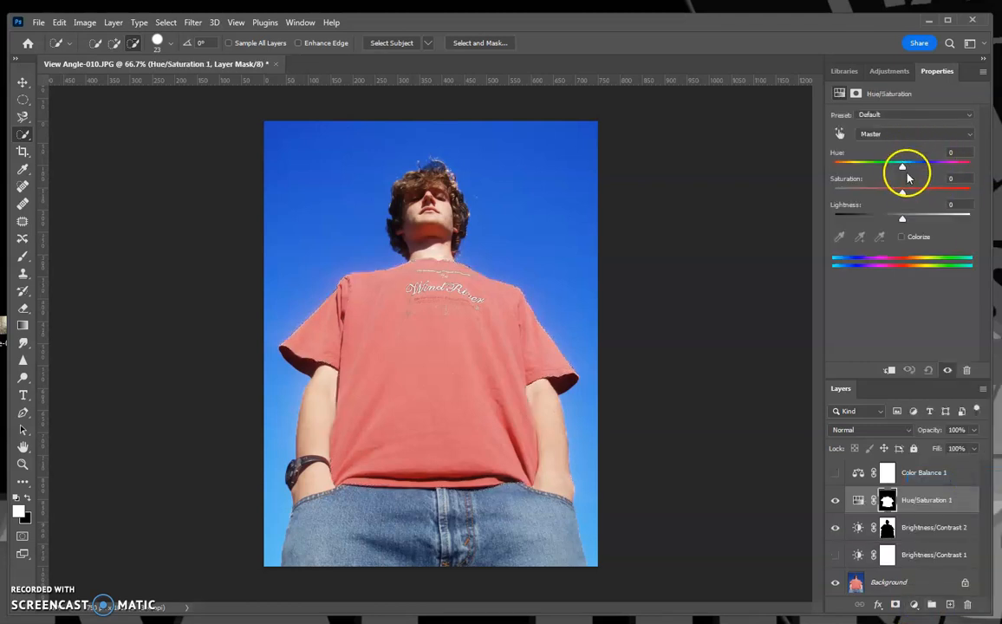
left_click_drag(910, 171, 942, 169)
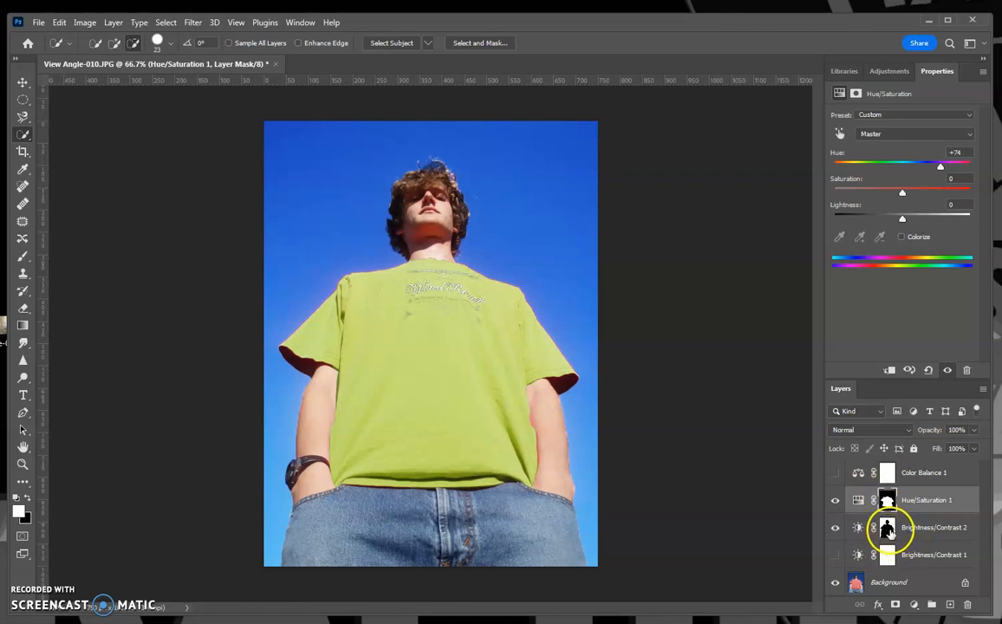
Step: Target the Brightness/Contrast 2 layer mask and set the Brush tool's size to 75 px
left_click(888, 528)
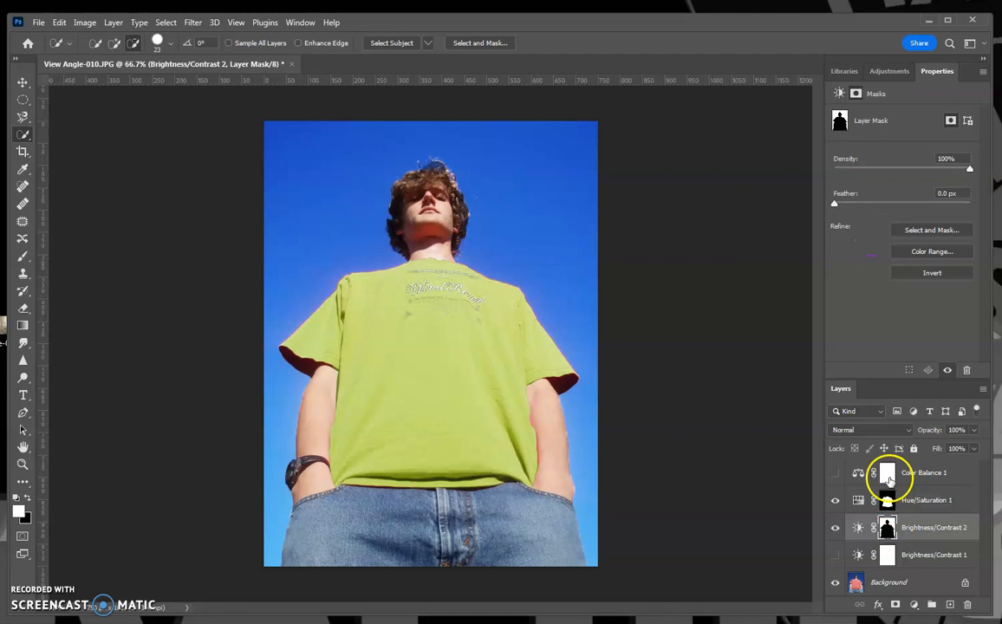
left_click(22, 259)
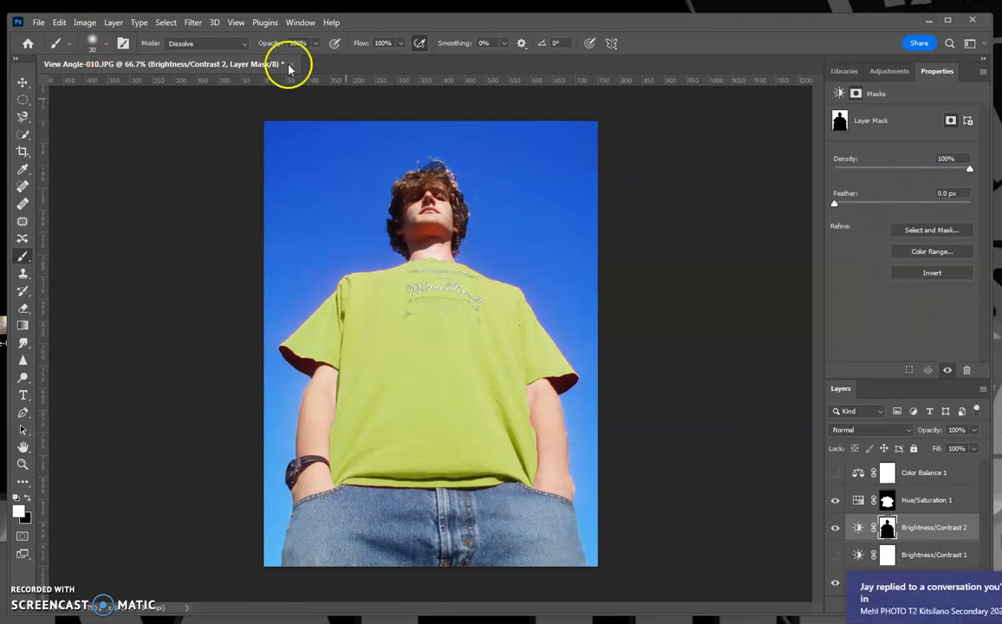
left_click(91, 43)
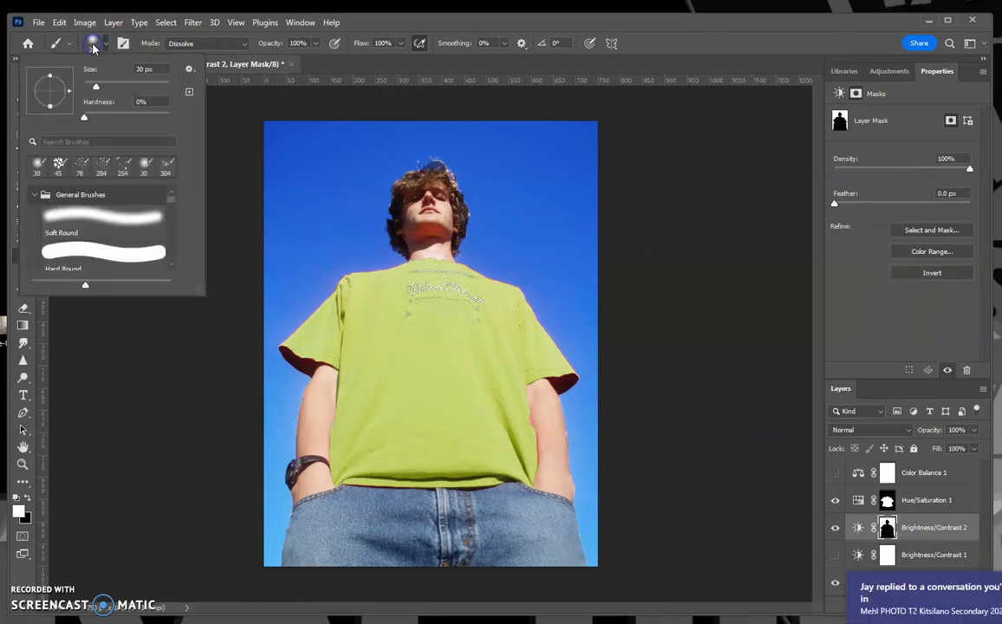
left_click_drag(113, 87, 115, 86)
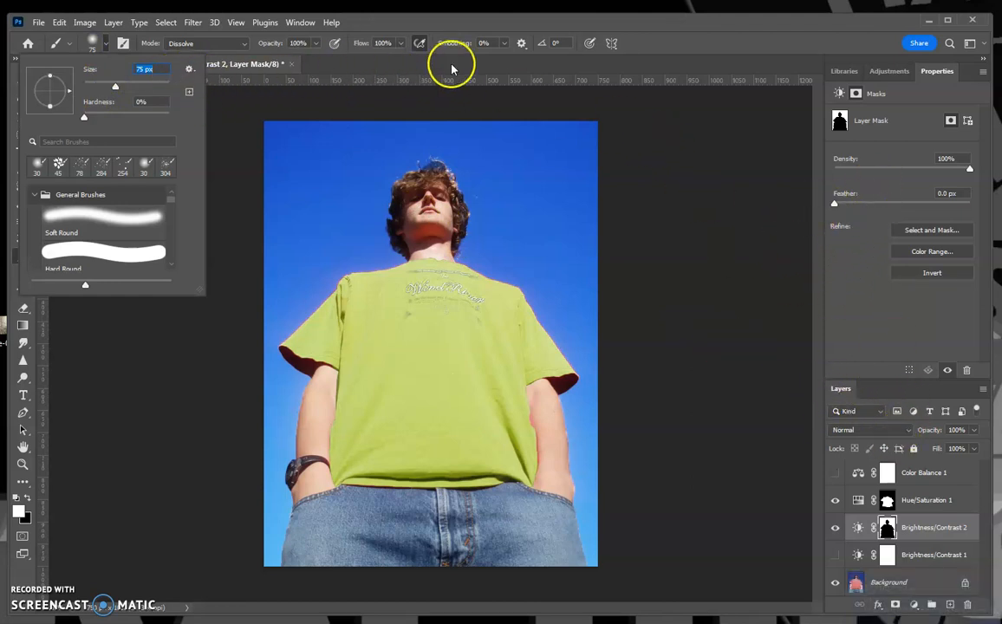
Step: Show the Color panel and set the foreground colour to black
left_click(295, 23)
left_click(312, 217)
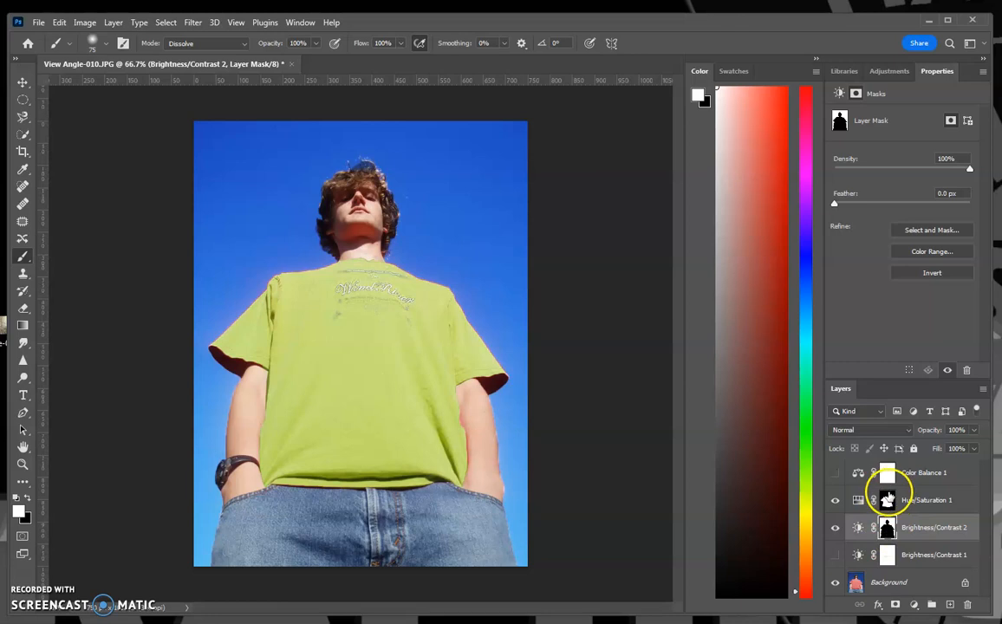
left_click(730, 519)
Step: Paint black on the Brightness/Contrast 2 mask over the sky beside the shoulder and head, and undo the strokes
left_click(886, 528)
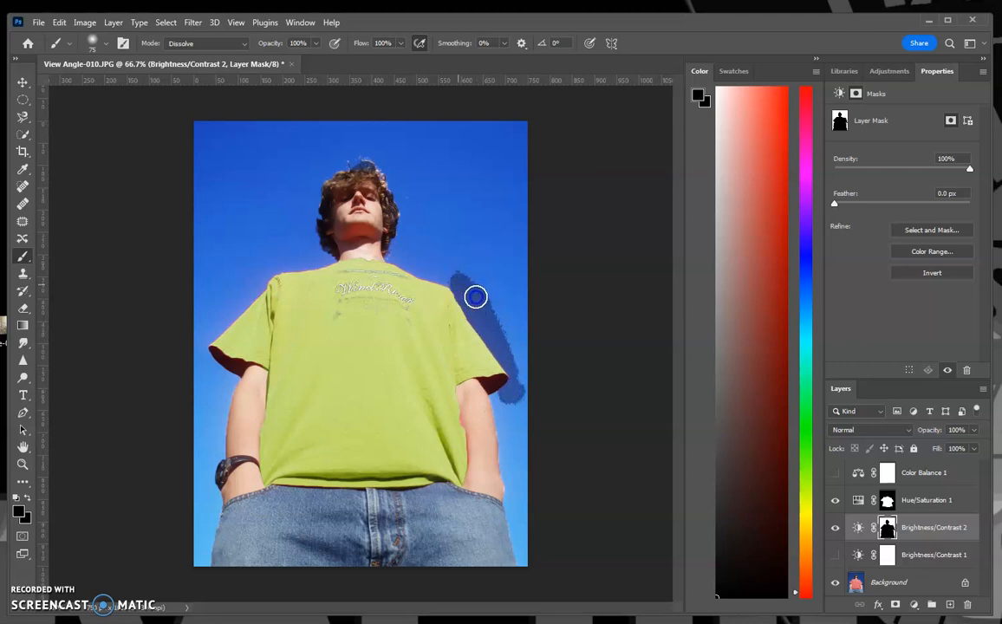
left_click_drag(485, 312, 526, 366)
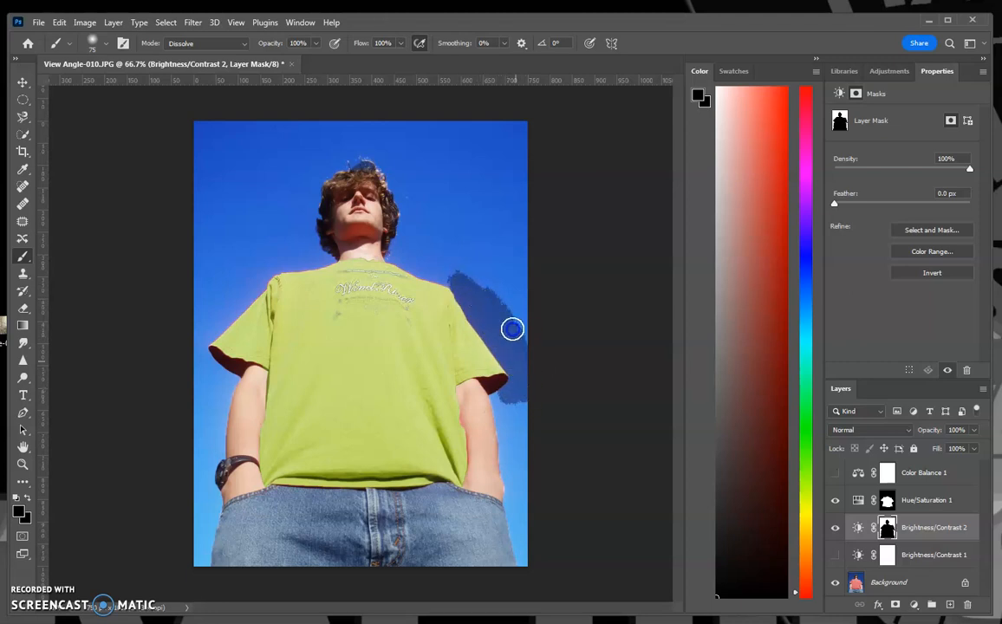
left_click_drag(513, 329, 515, 354)
mouse_move(515, 288)
left_mouse_down()
mouse_move(516, 155)
mouse_move(482, 300)
left_mouse_up()
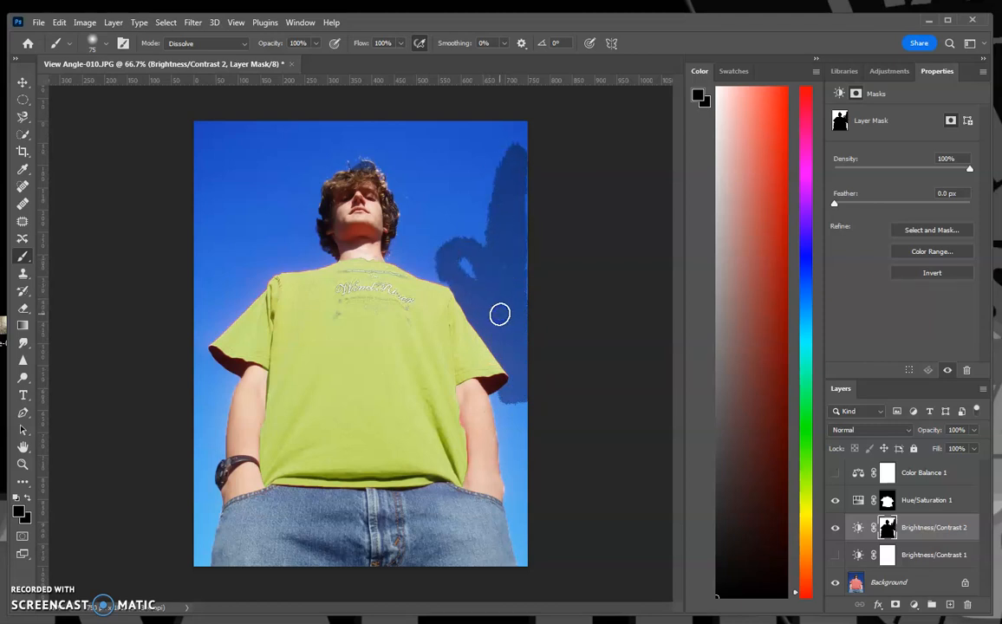
key("ctrl+z")
key("ctrl+z")
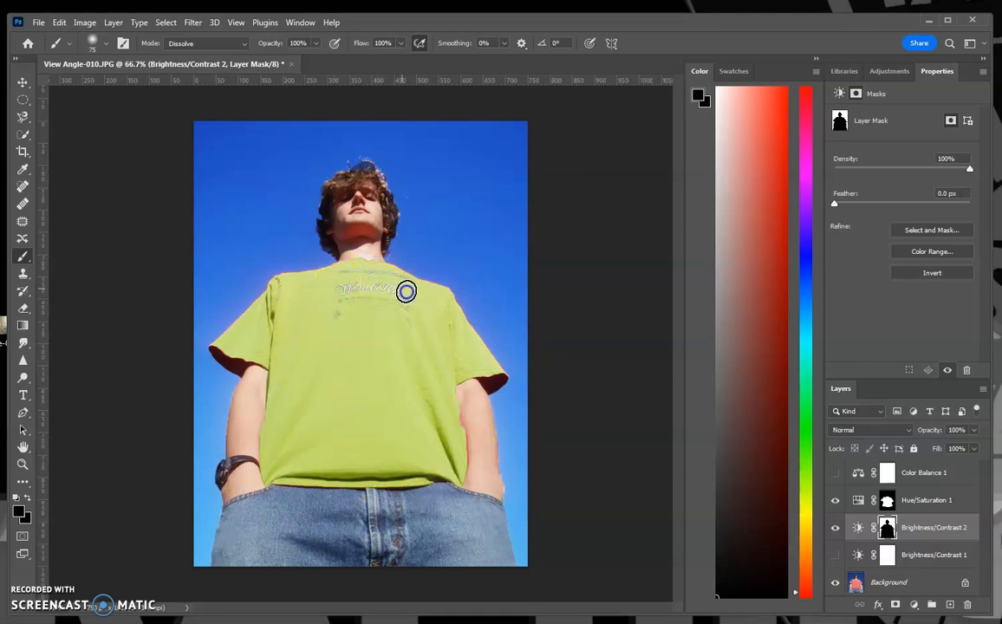
Step: Paint black strokes on the Hue/Saturation 1 mask over the chest lettering and the middle of the shirt
left_click(887, 500)
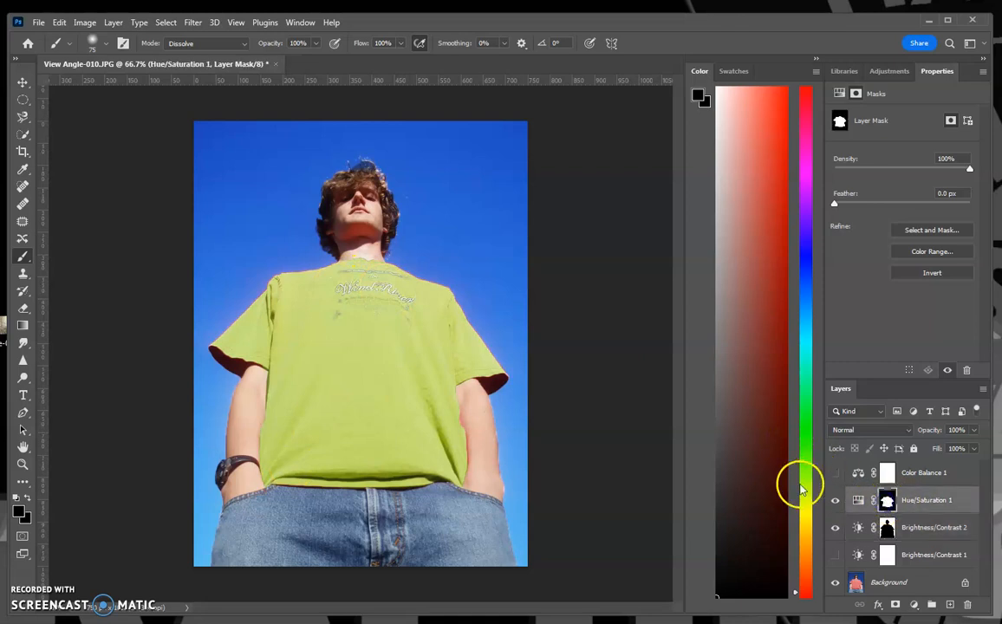
mouse_move(334, 306)
left_mouse_down()
mouse_move(382, 290)
mouse_move(411, 297)
left_mouse_up()
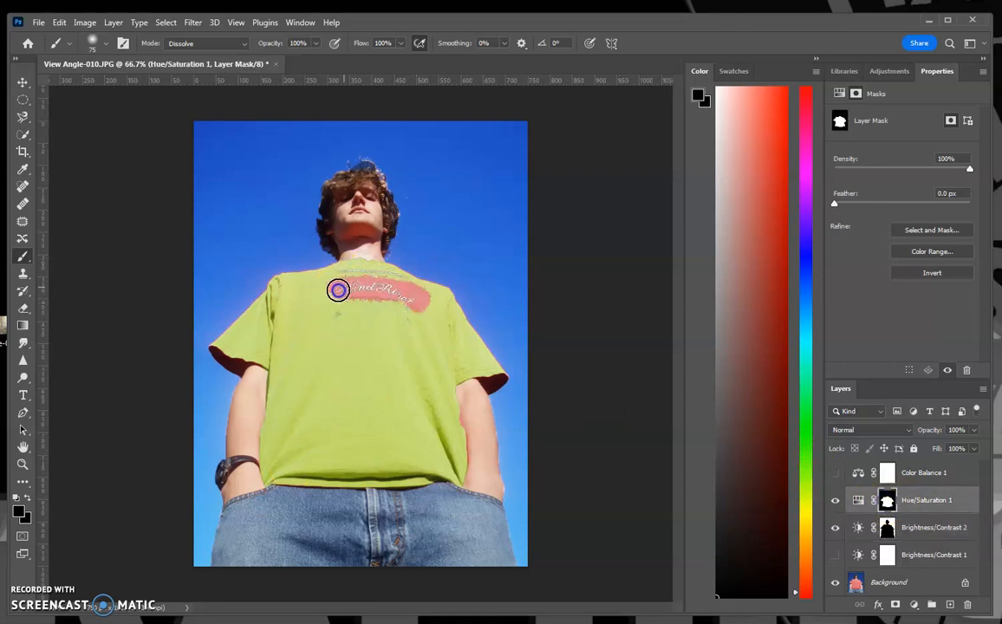
mouse_move(347, 334)
left_mouse_down()
mouse_move(334, 340)
mouse_move(382, 387)
left_mouse_up()
mouse_move(343, 416)
left_mouse_down()
mouse_move(292, 377)
mouse_move(361, 383)
left_mouse_up()
left_click(835, 555)
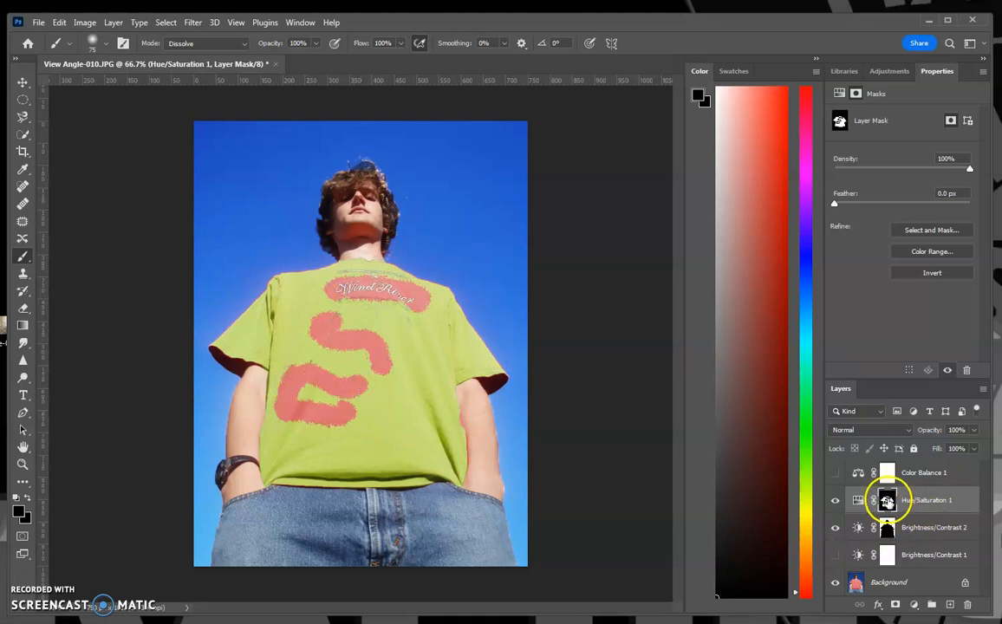
Step: Swap the foreground colour to white and paint over the black strokes on the shirt's Hue/Saturation mask
key("x")
mouse_move(329, 269)
left_mouse_down()
mouse_move(362, 291)
mouse_move(394, 285)
mouse_move(349, 335)
mouse_move(397, 333)
mouse_move(391, 412)
left_mouse_up()
mouse_move(387, 368)
left_mouse_down()
mouse_move(354, 409)
mouse_move(301, 411)
mouse_move(300, 364)
left_mouse_up()
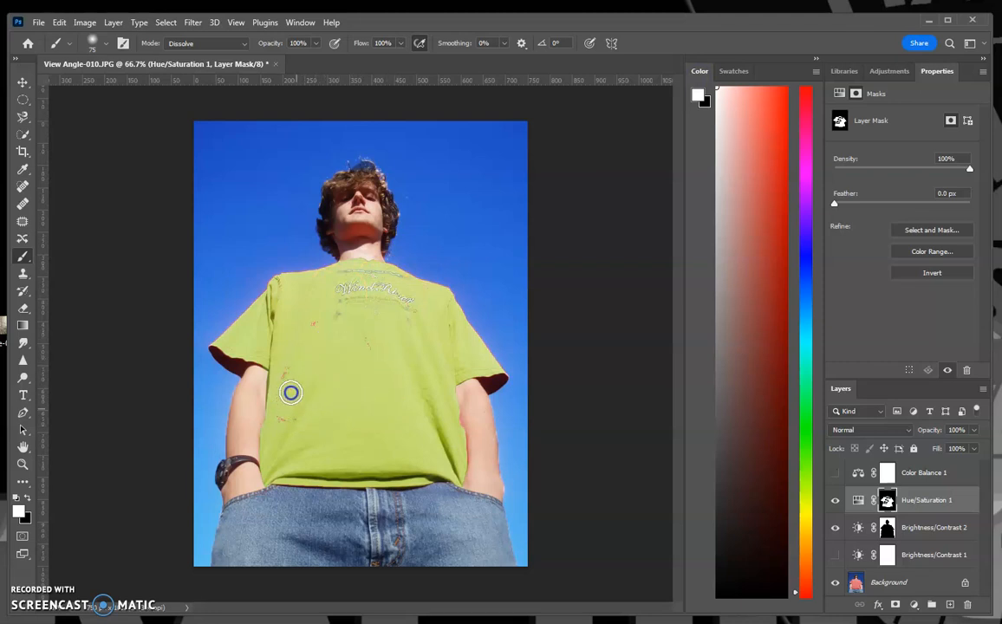
Step: View the photo with only Color Balance 1 shown, and turn Hue/Saturation 1 and Brightness/Contrast 2 back on
left_click(834, 500)
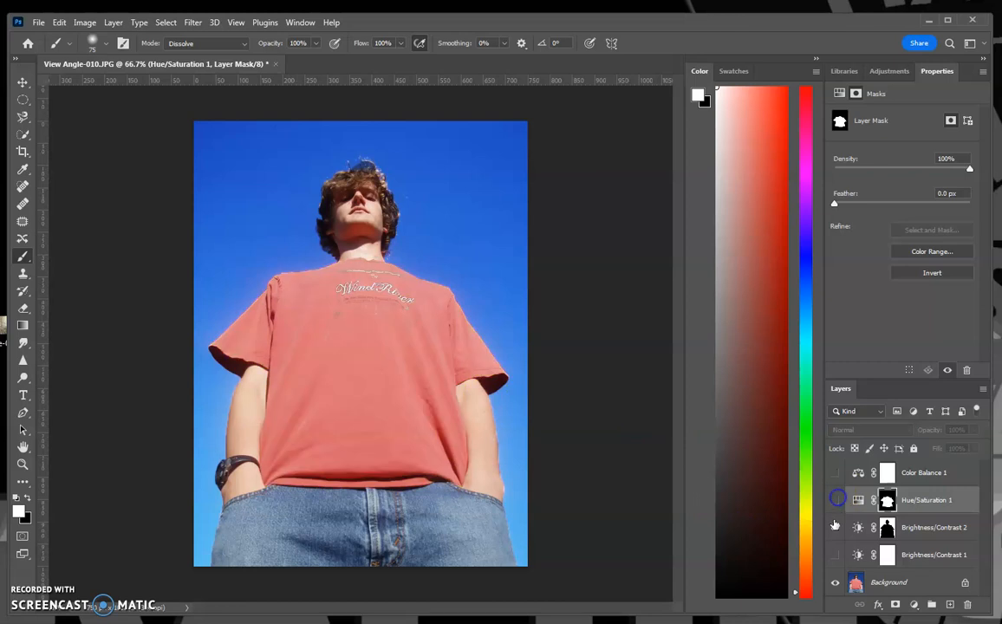
left_click(834, 473)
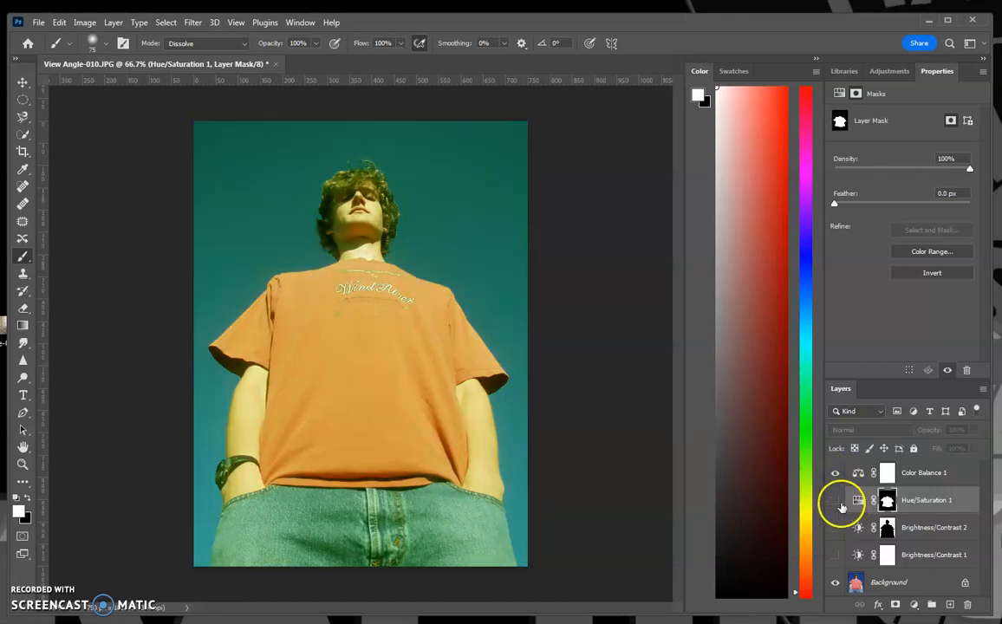
left_click(835, 500)
left_click(836, 527)
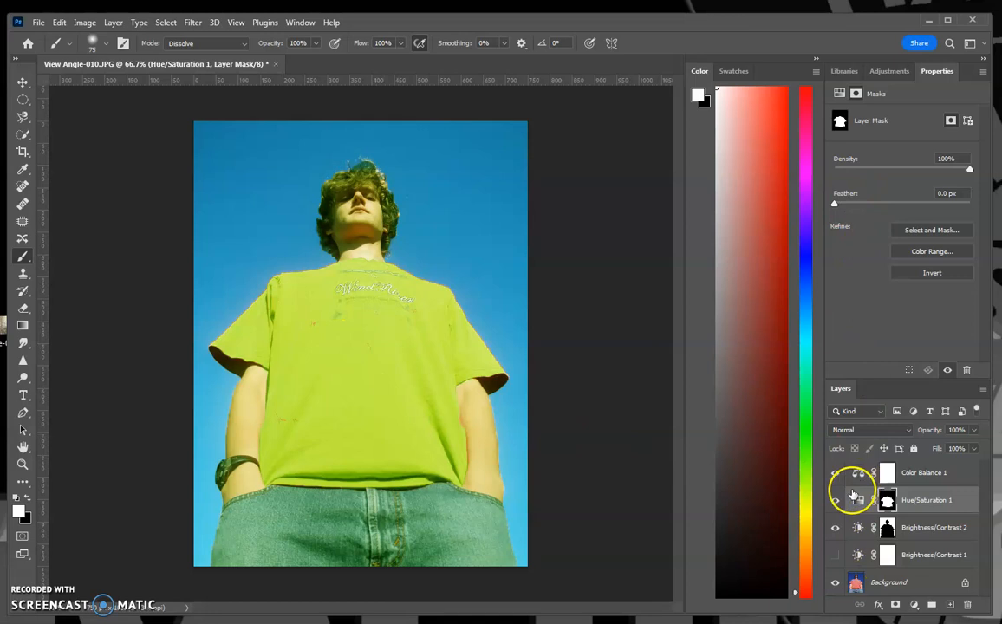
Step: Hide the Color Balance 1, Hue/Saturation 1 and Brightness/Contrast 2 layers and select the Background layer
left_click(835, 472)
left_click(835, 500)
left_click(835, 528)
left_click(890, 581)
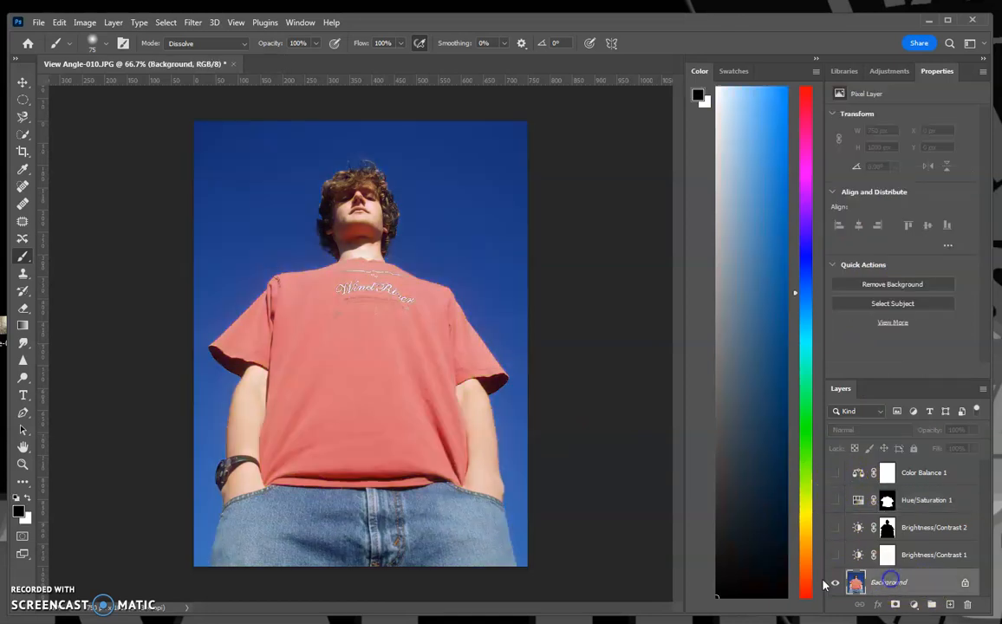